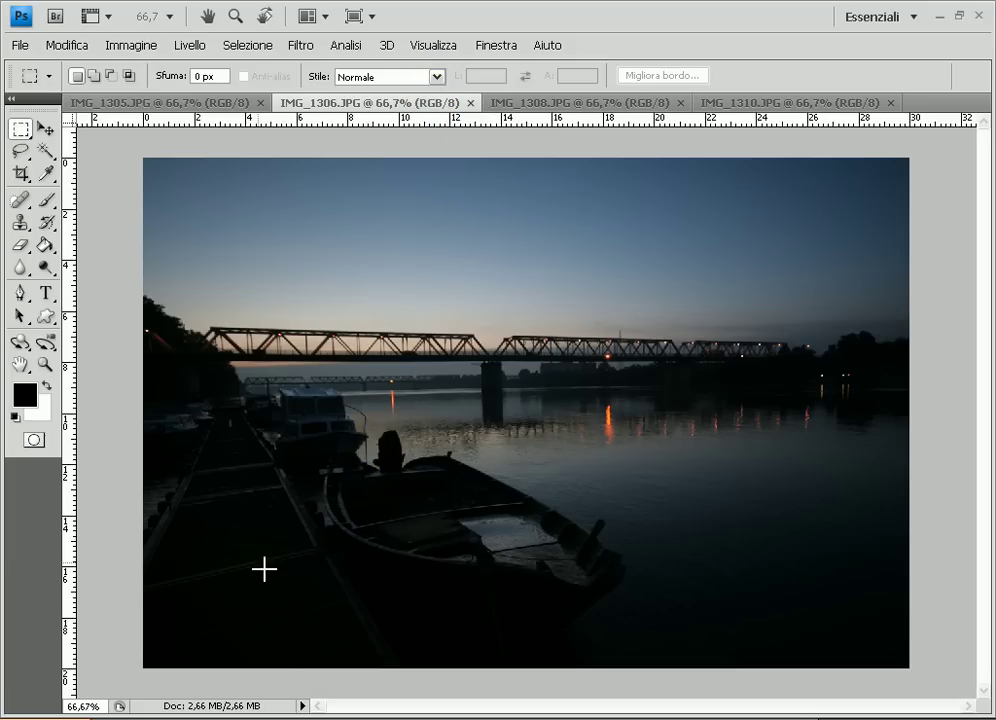
Step: Review the IMG_1305, IMG_1306, IMG_1308 and IMG_1310 exposures, ending on IMG_1306
click(600, 197)
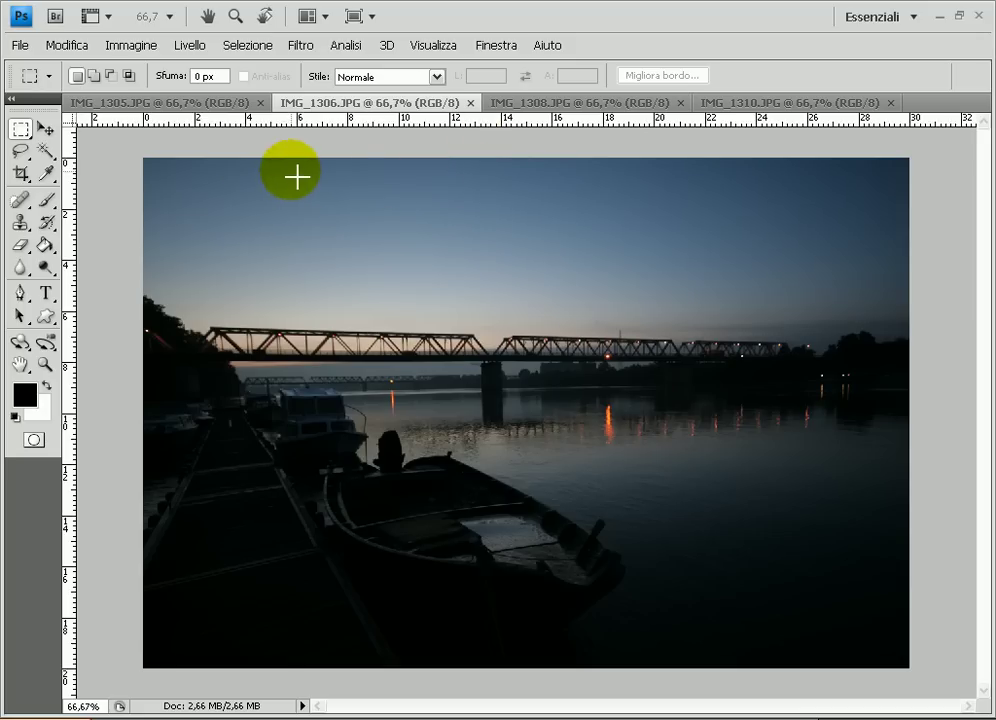
click(190, 105)
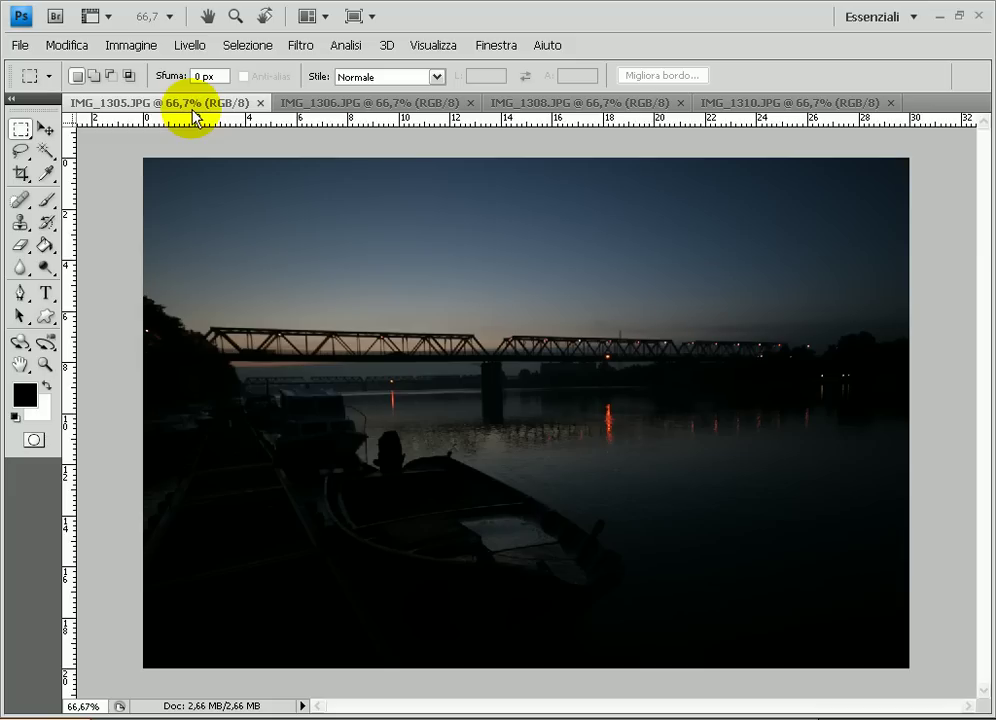
click(357, 108)
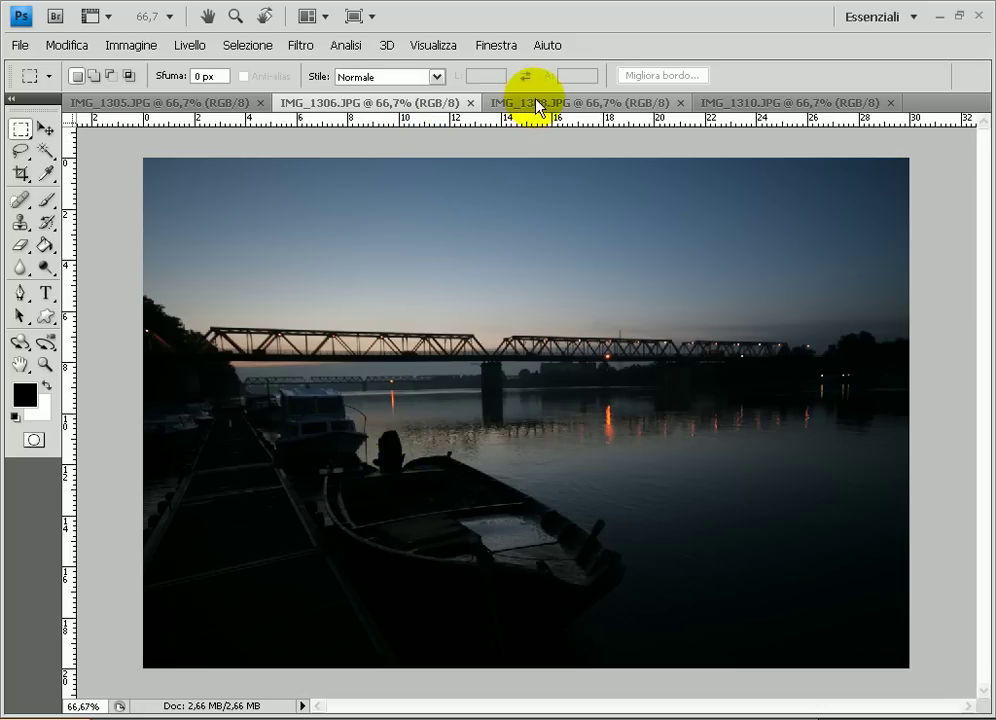
key(ctrl+Tab)
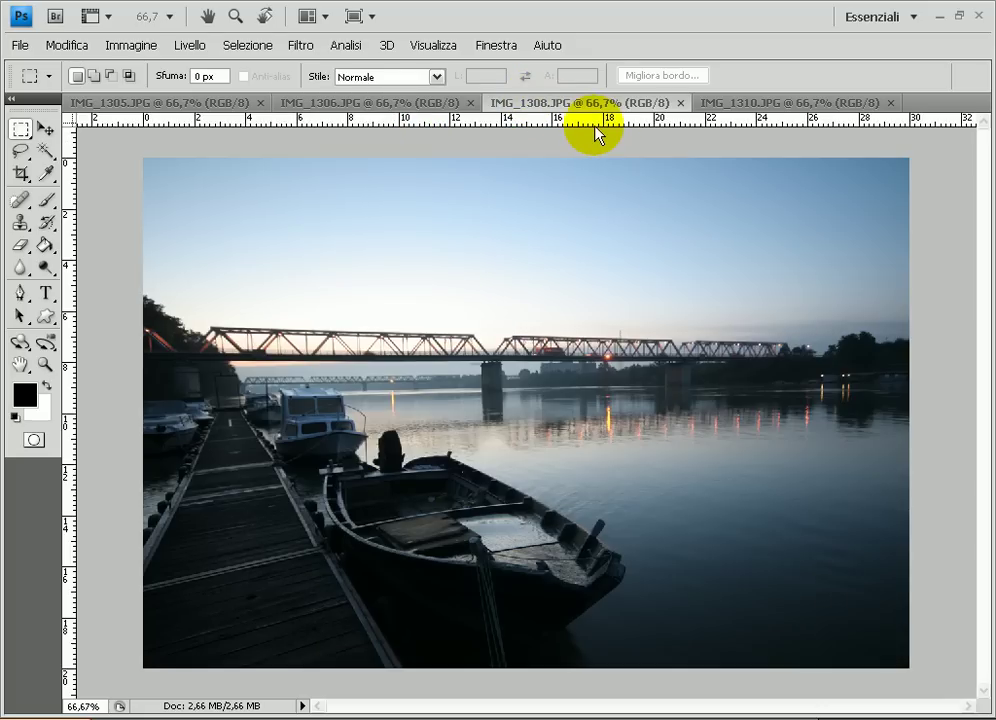
click(749, 104)
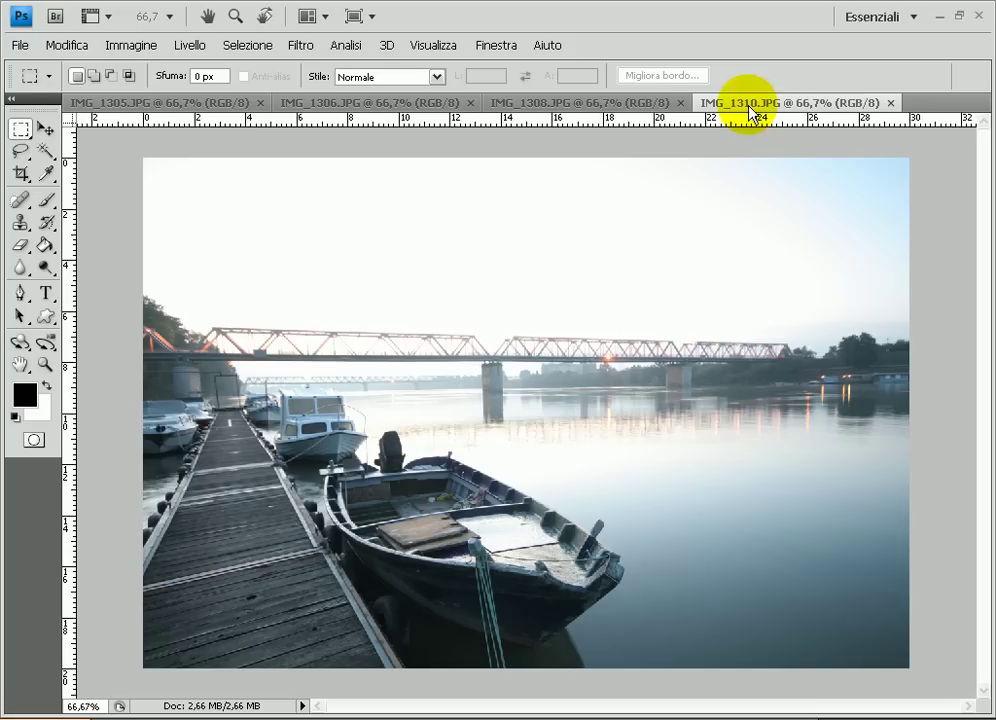
click(624, 104)
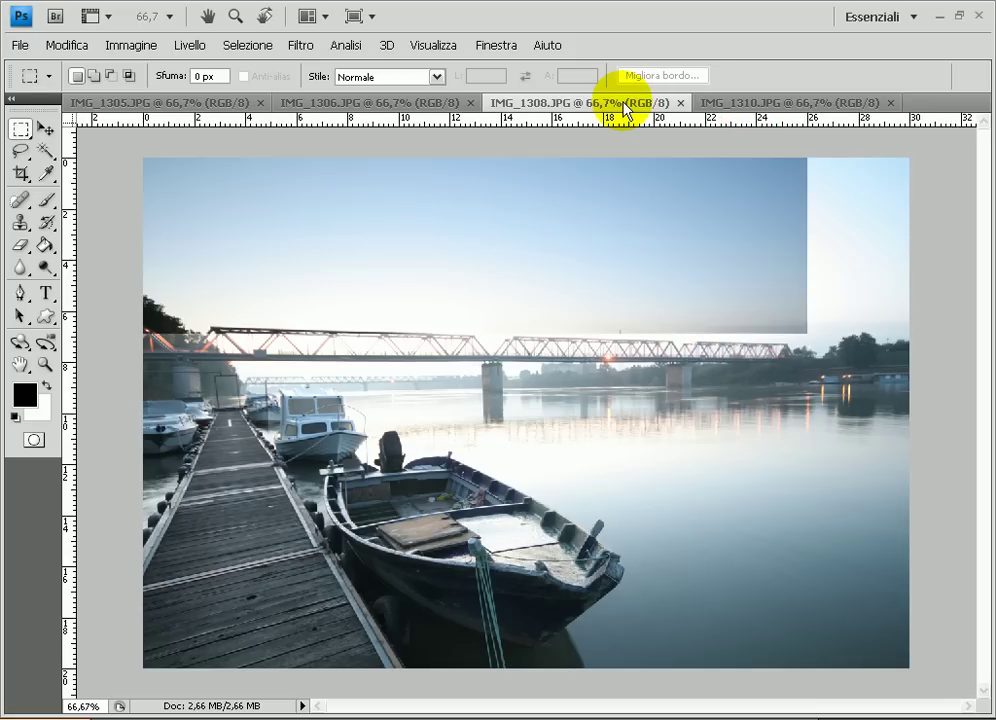
click(424, 108)
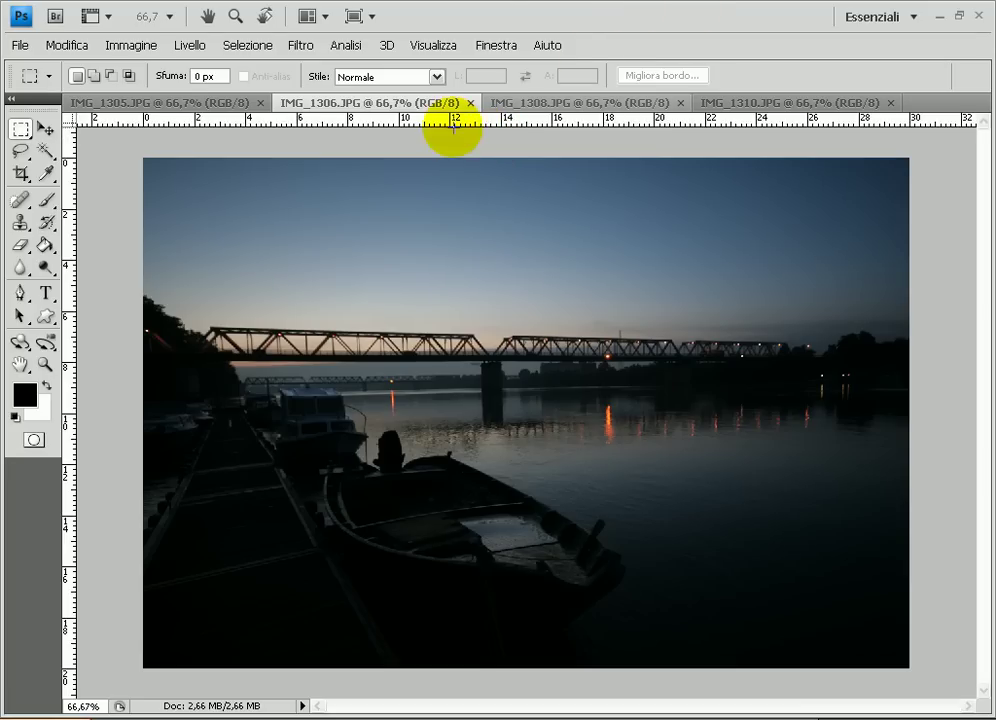
Step: Start Unisci come HDR with all four open exposures added as sources
click(24, 47)
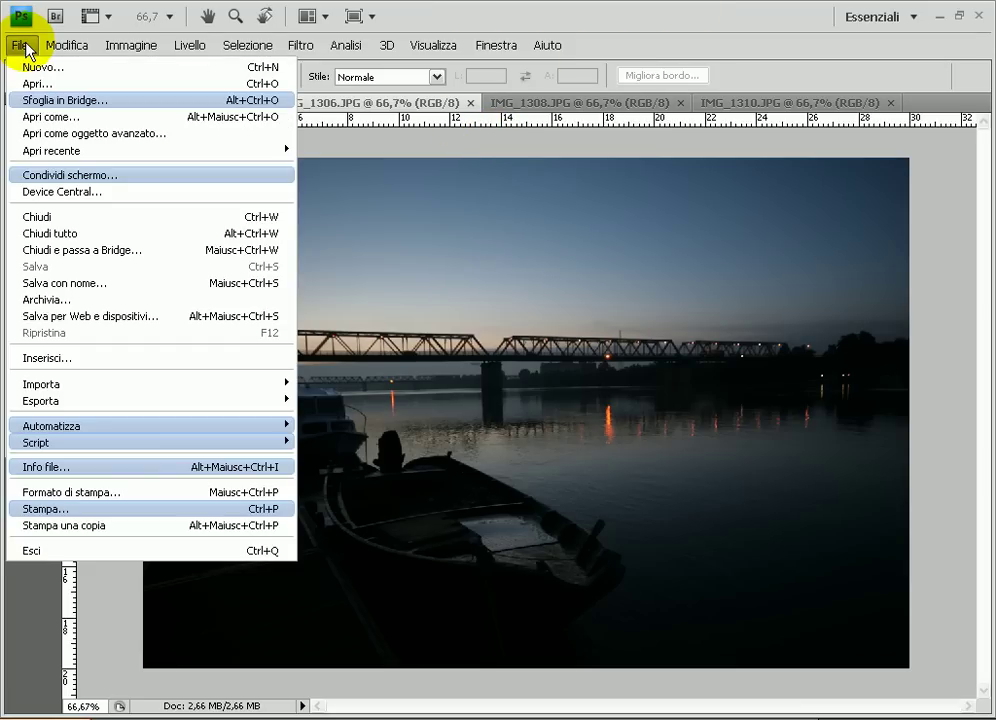
mouse_move(52, 425)
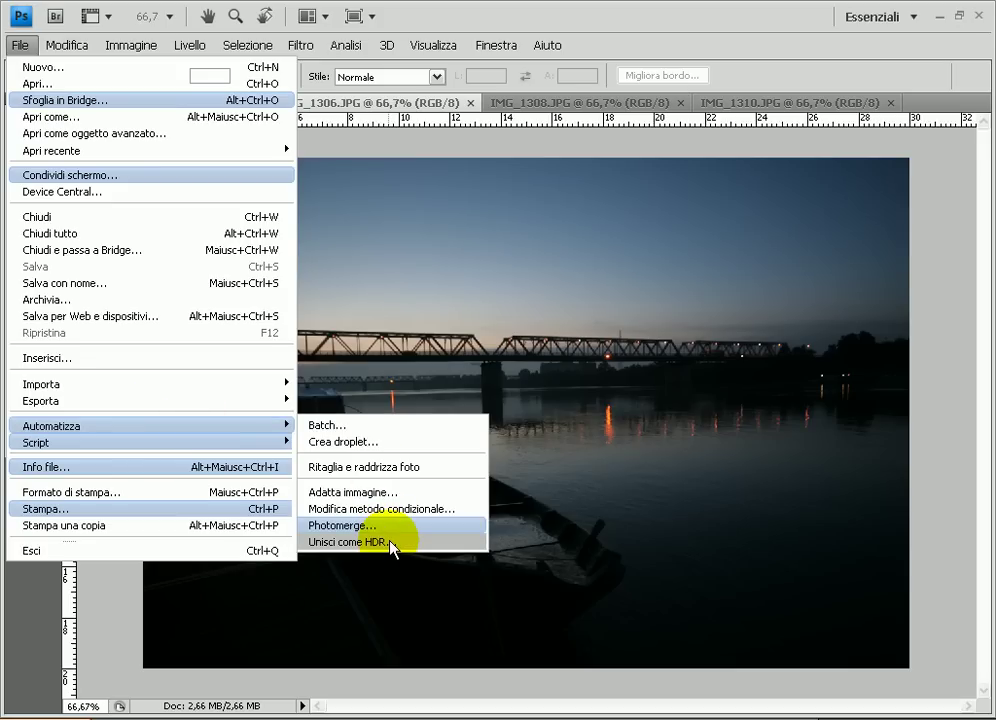
click(391, 548)
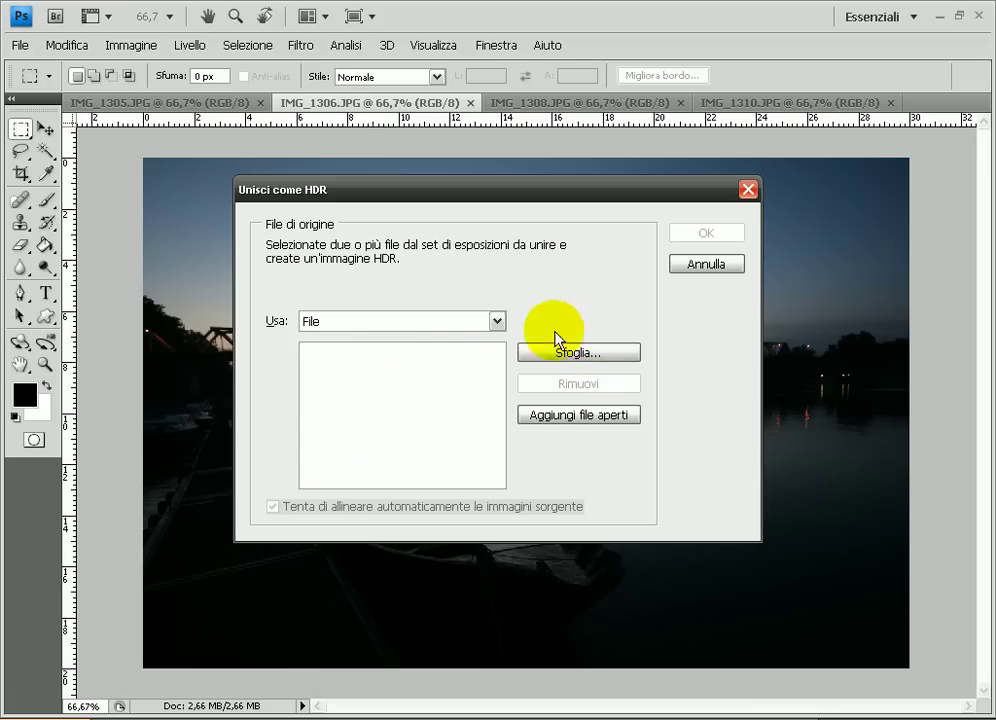
click(603, 420)
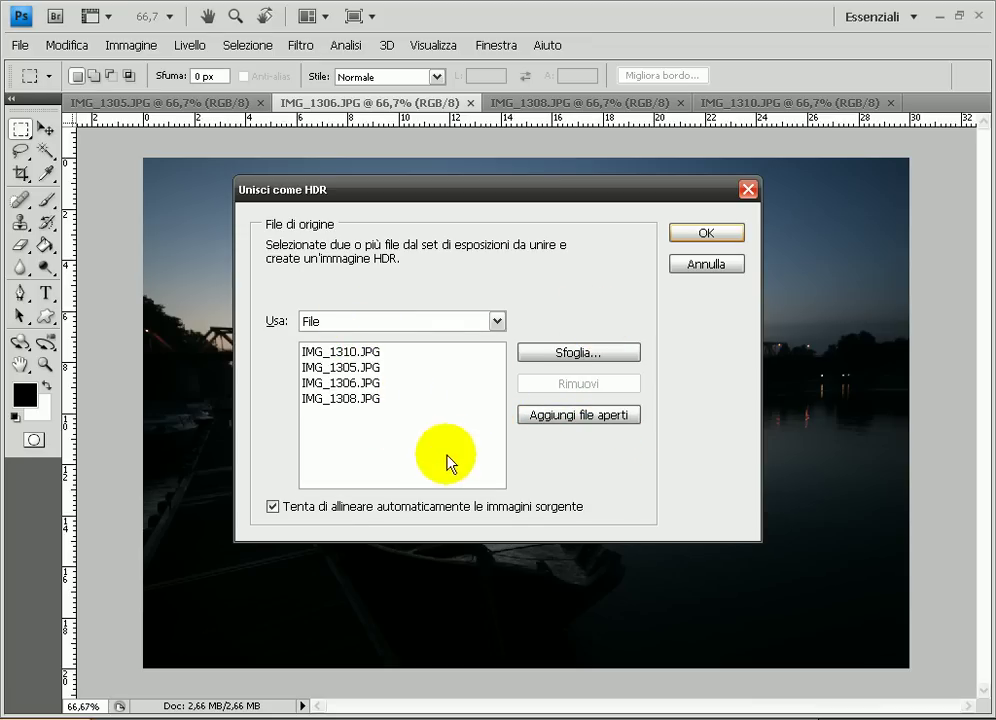
click(703, 236)
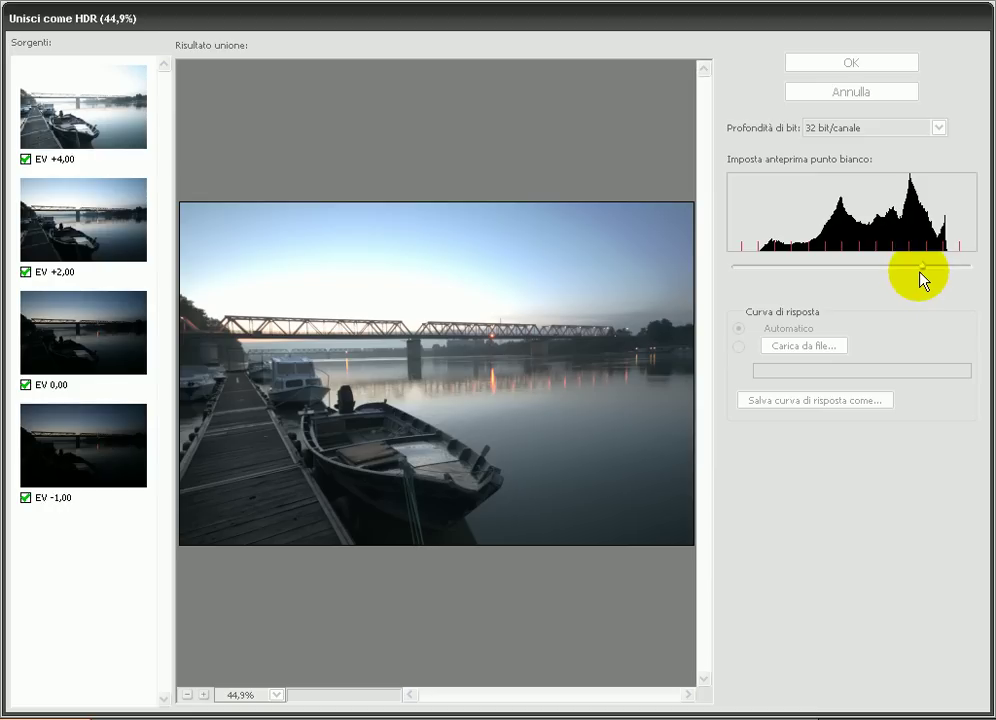
Step: Toggle the EV +4, +2, 0 and -1 exposures off and on, leaving all four included
click(25, 160)
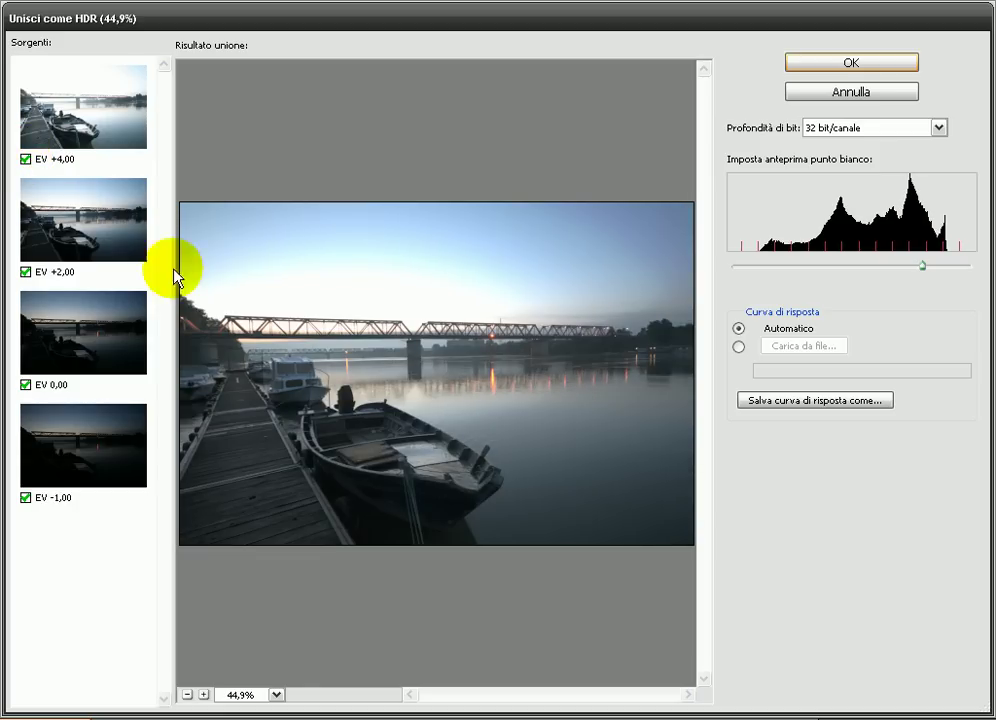
click(25, 271)
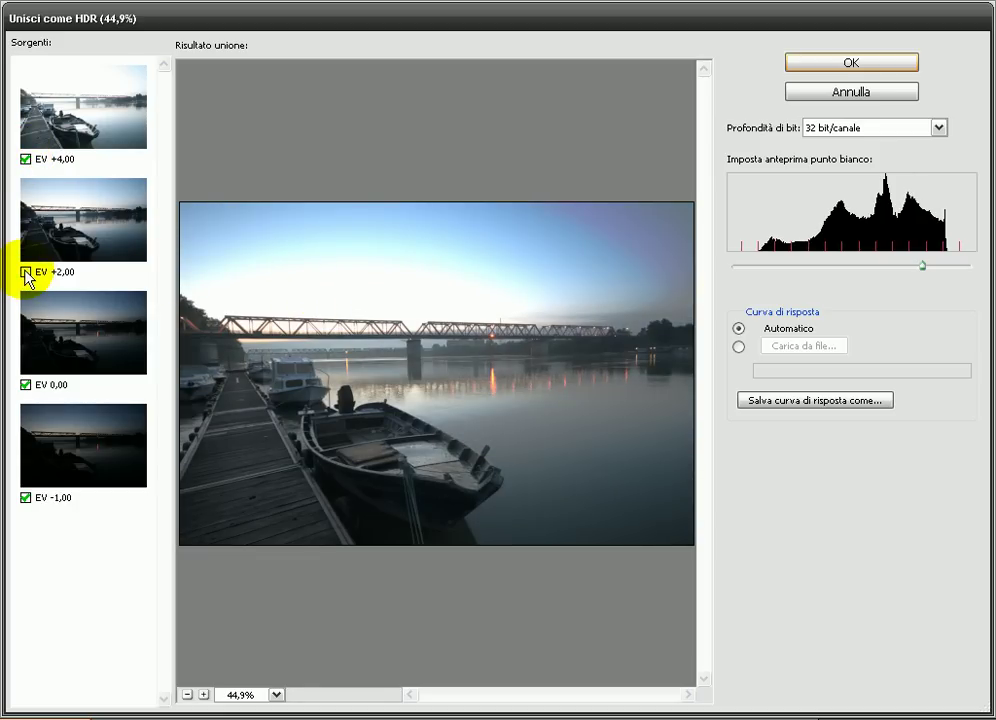
click(25, 271)
click(25, 385)
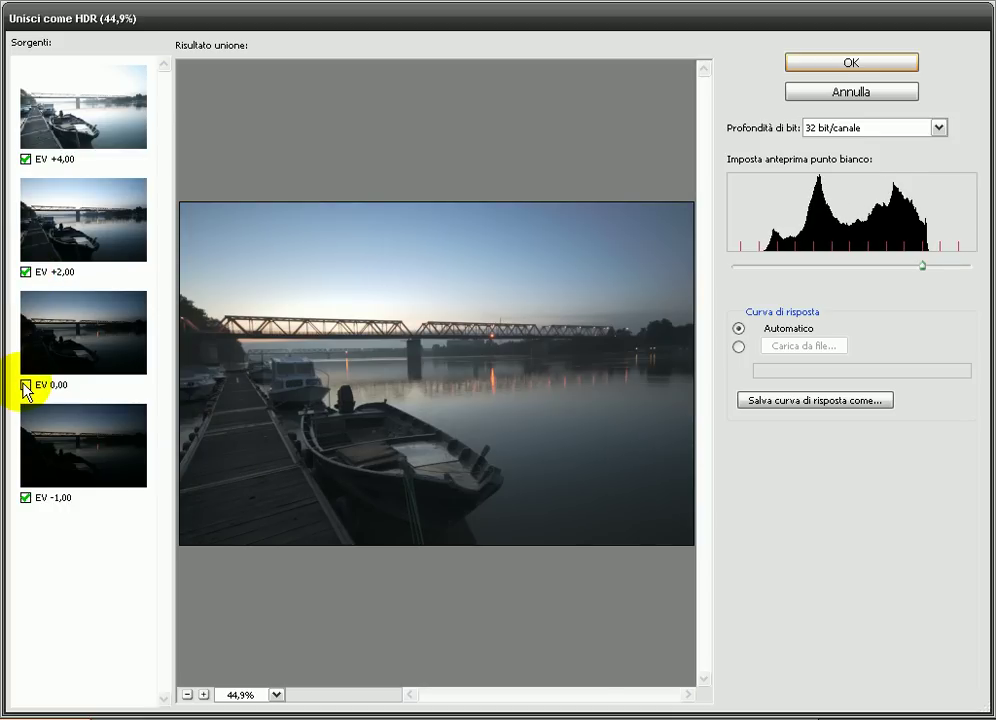
click(25, 385)
click(25, 498)
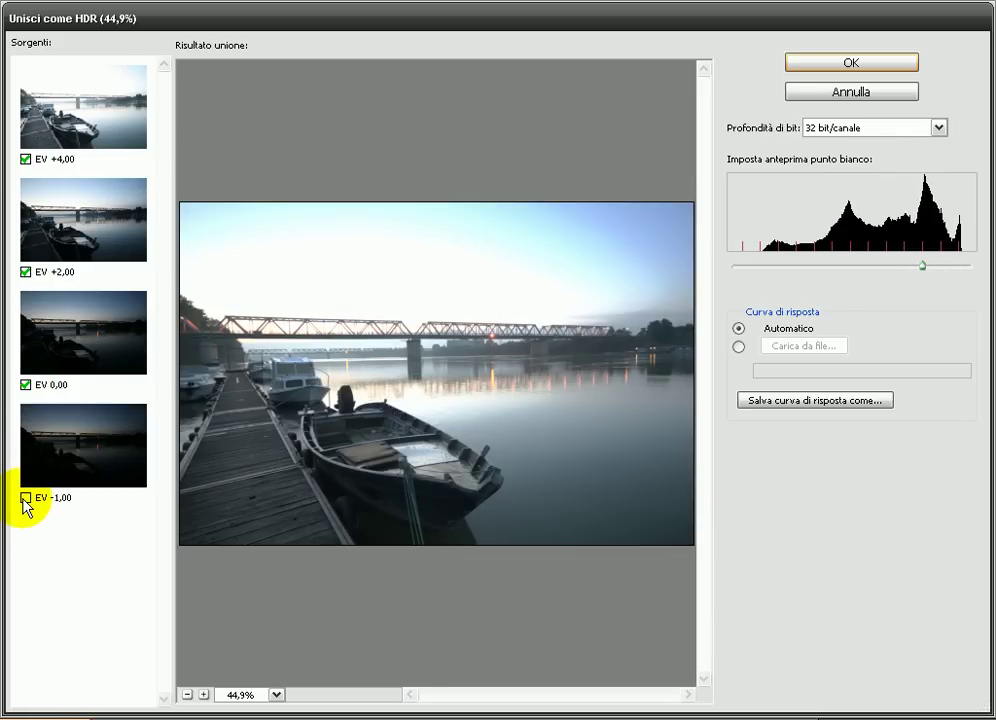
click(25, 498)
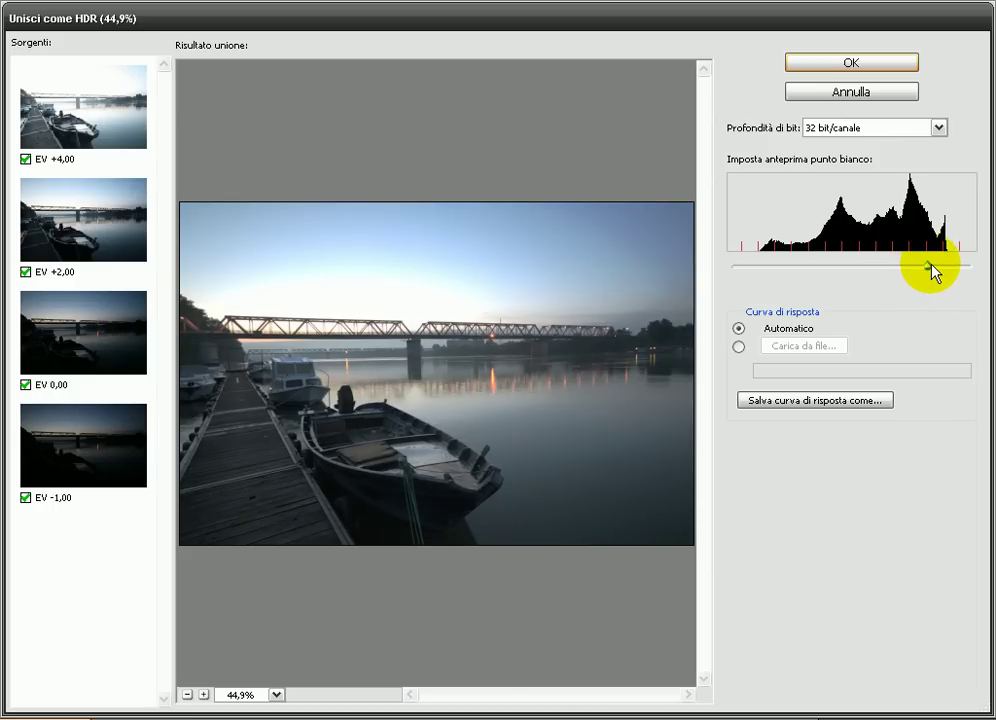
Step: Nudge the Imposta anteprima punto bianco slider slightly right for a darker, bluer preview
drag(929, 267, 932, 267)
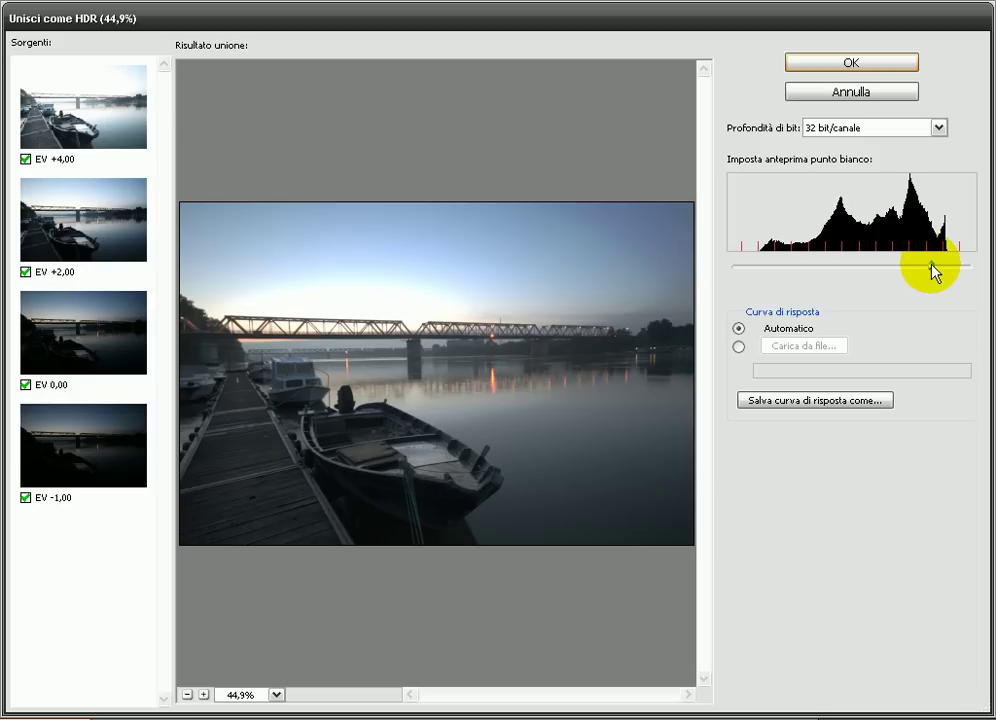
drag(934, 266, 935, 267)
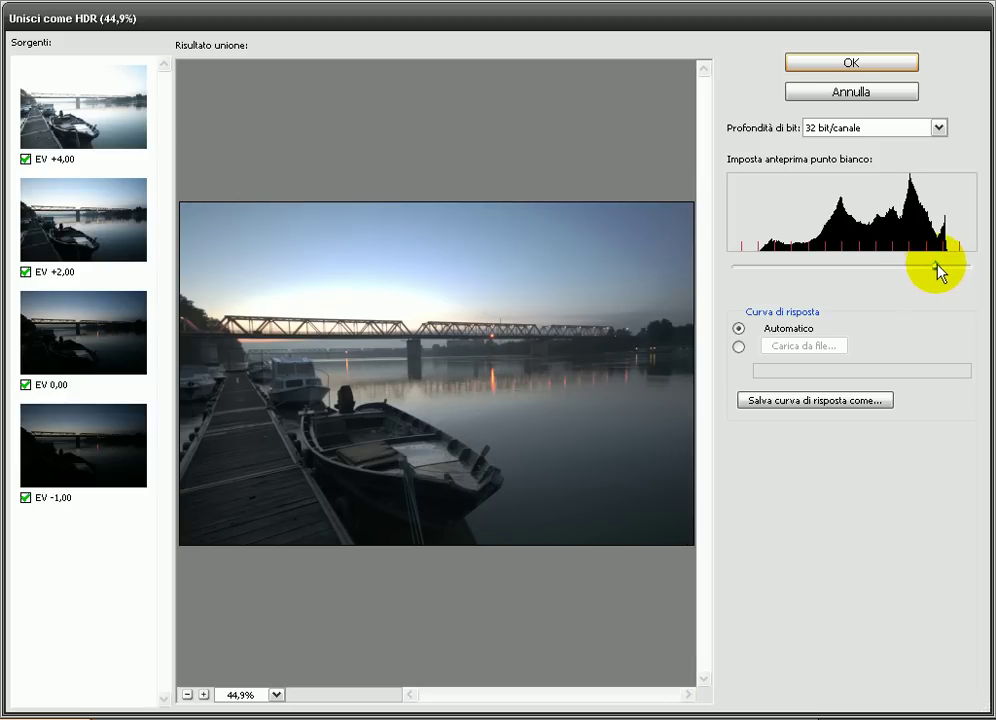
drag(935, 267, 935, 267)
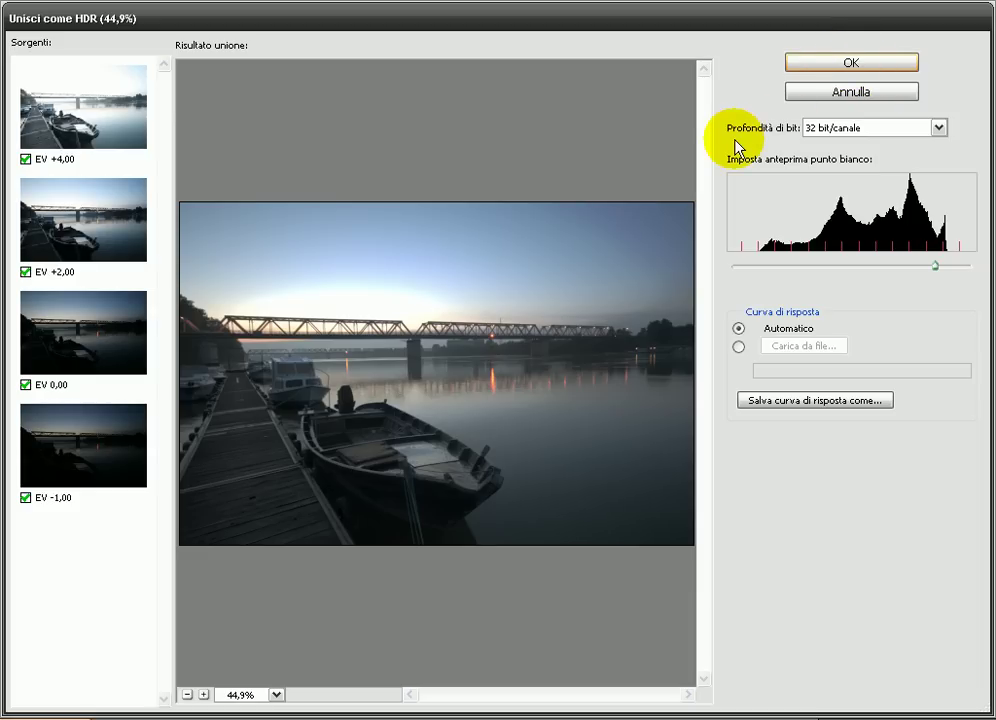
Step: Keep the merge at 32 bit/canale and create the HDR document
click(826, 130)
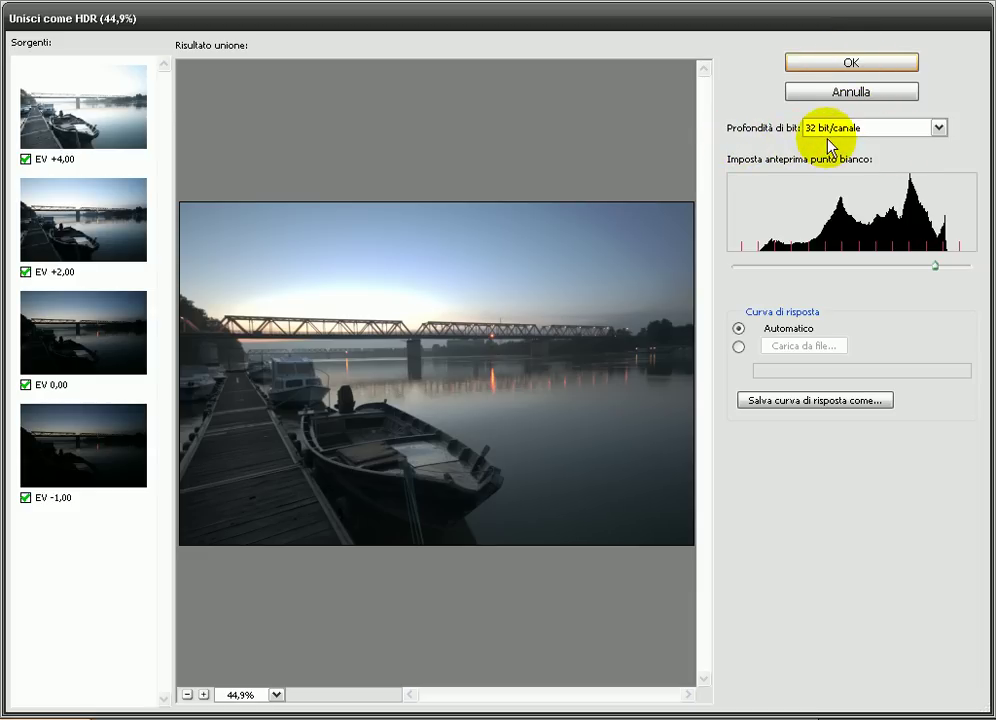
click(940, 128)
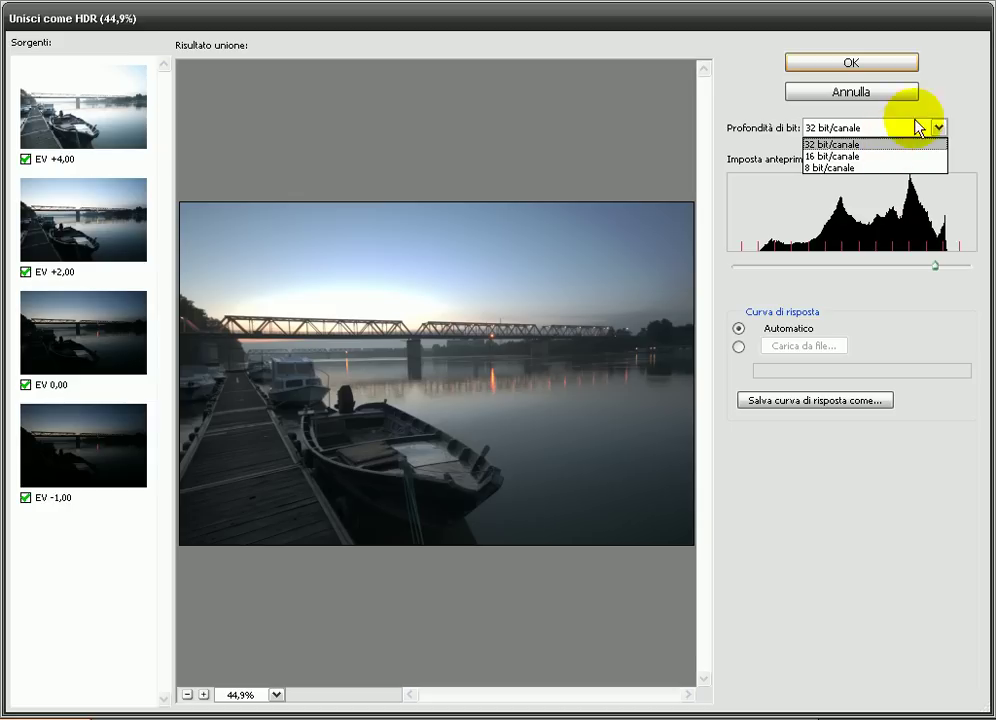
click(960, 111)
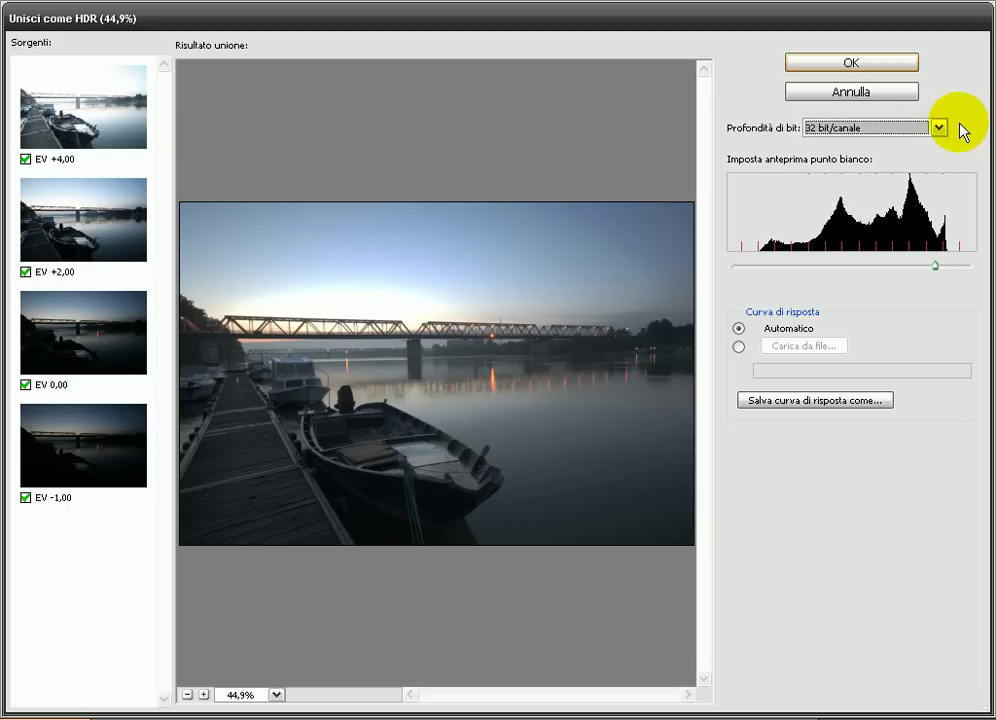
click(853, 64)
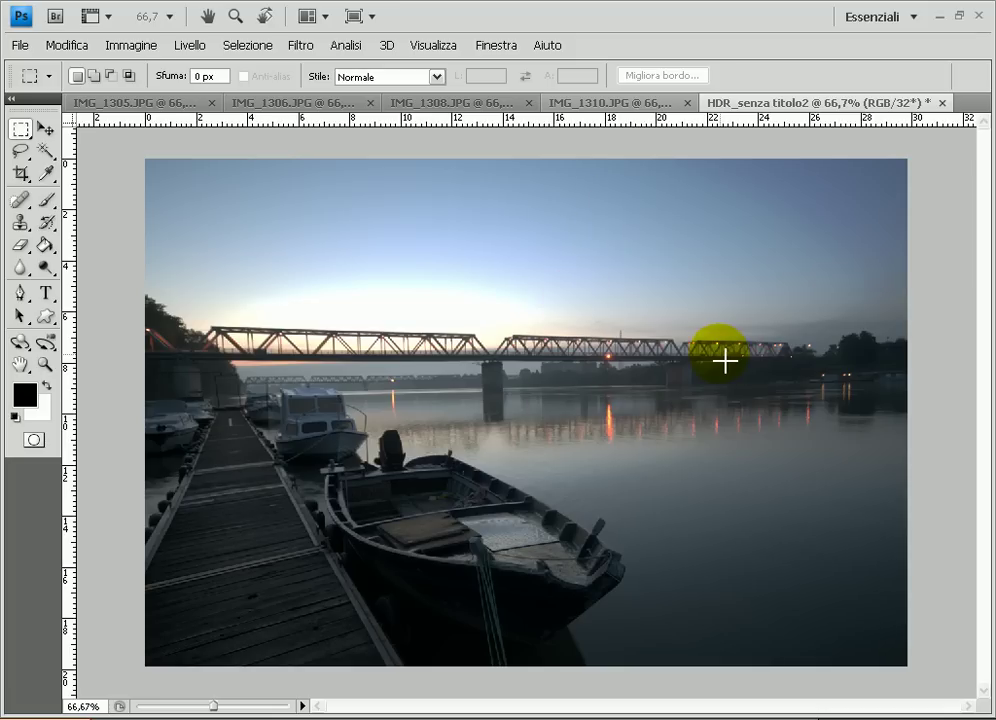
Step: Compare sources IMG_1305, 1306, 1308 and 1310, then return to the HDR_senza titolo2 composite
click(122, 98)
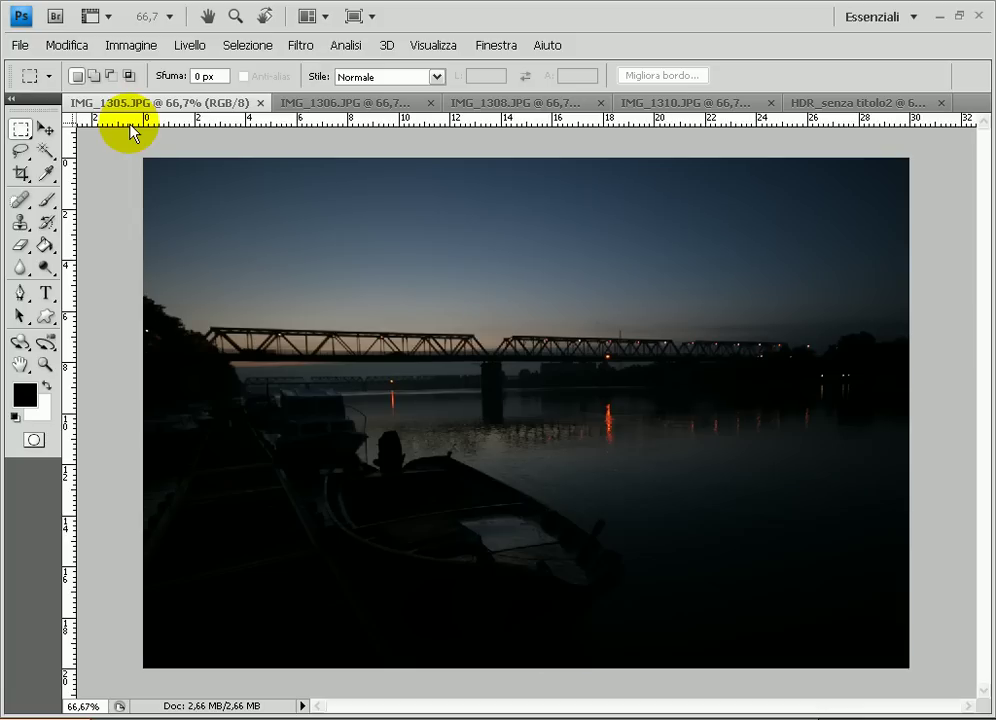
click(331, 104)
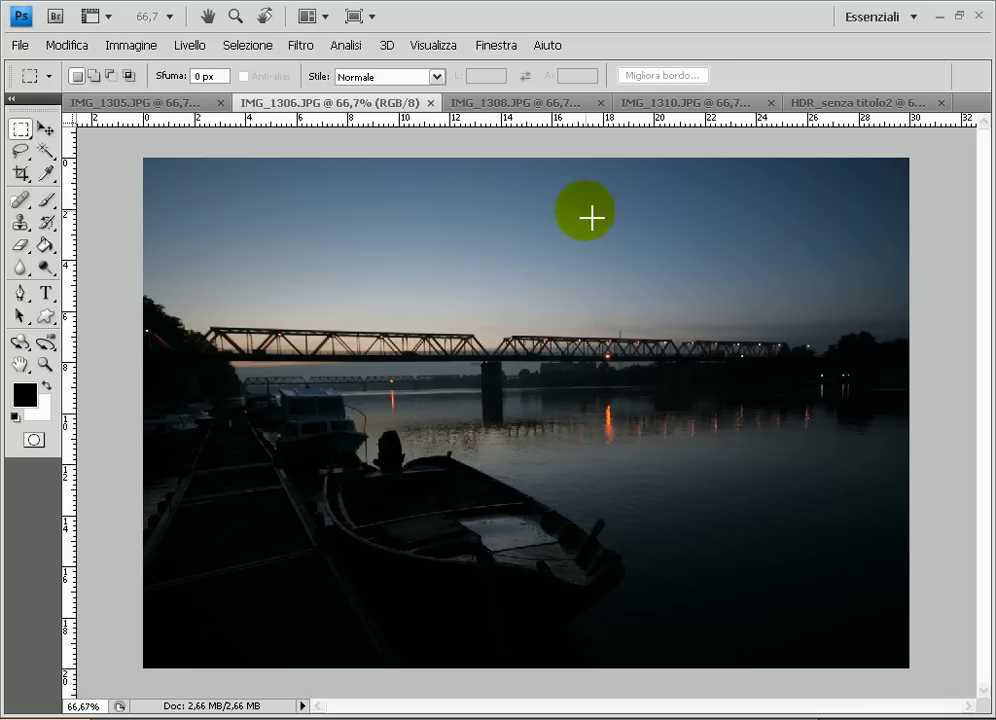
click(556, 105)
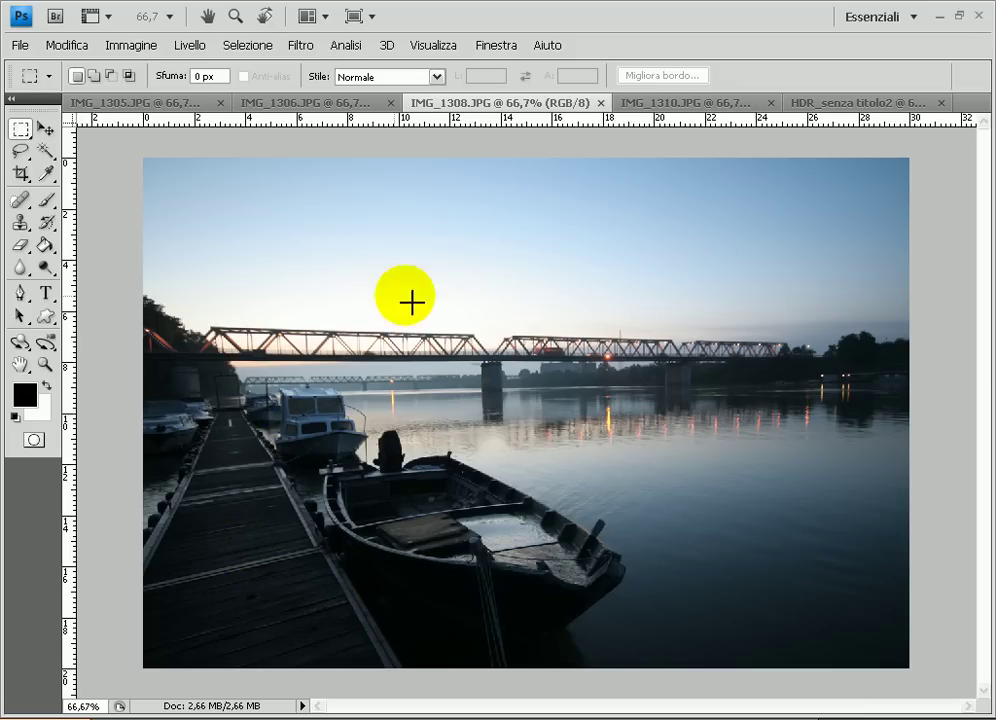
click(692, 104)
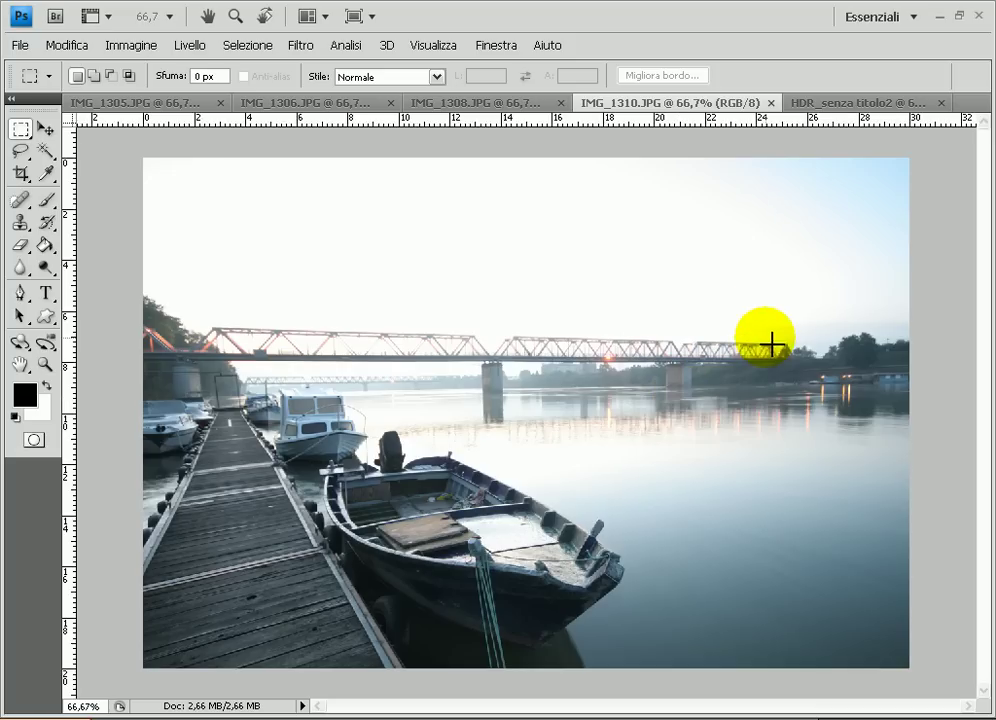
click(860, 110)
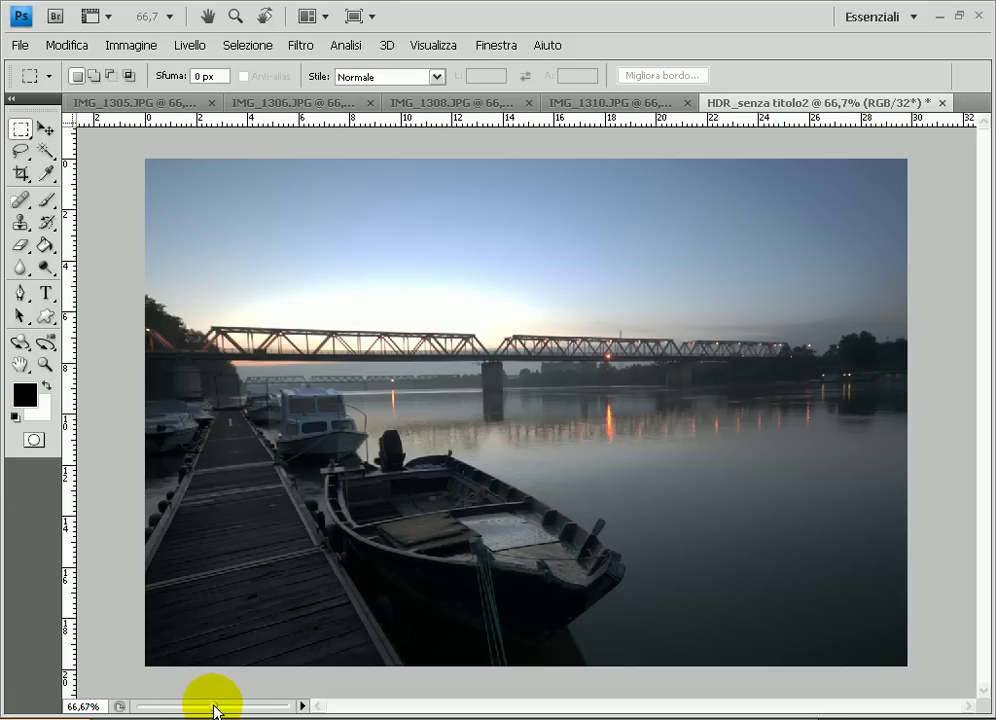
Step: Sweep the 32-bit exposure slider brighter and darker, then show the Livelli panel
drag(213, 710, 217, 710)
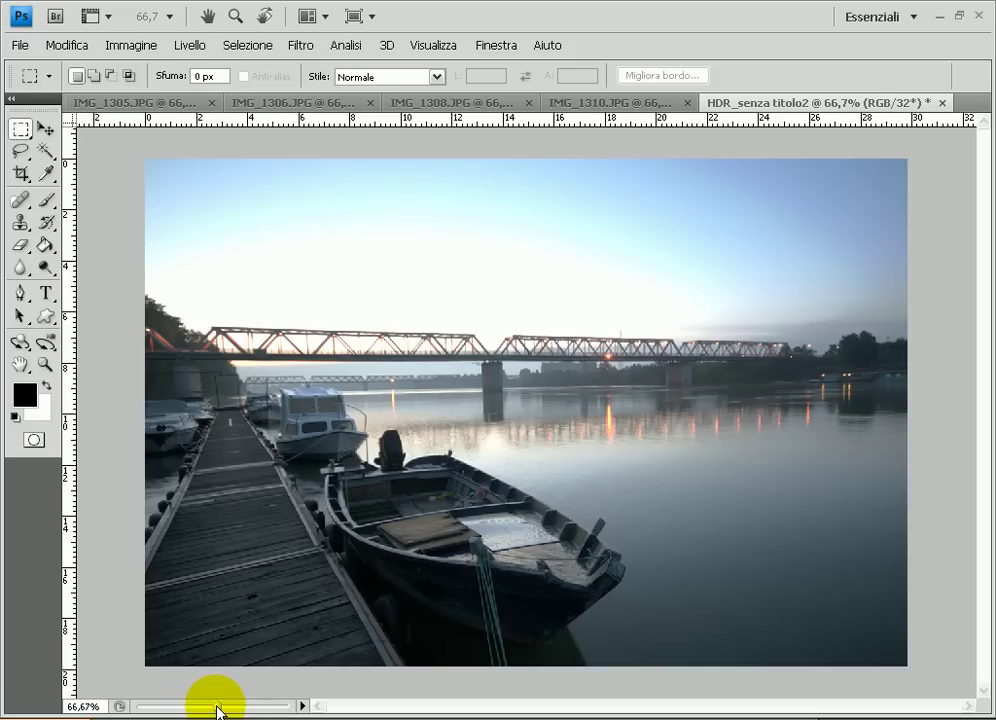
click(218, 709)
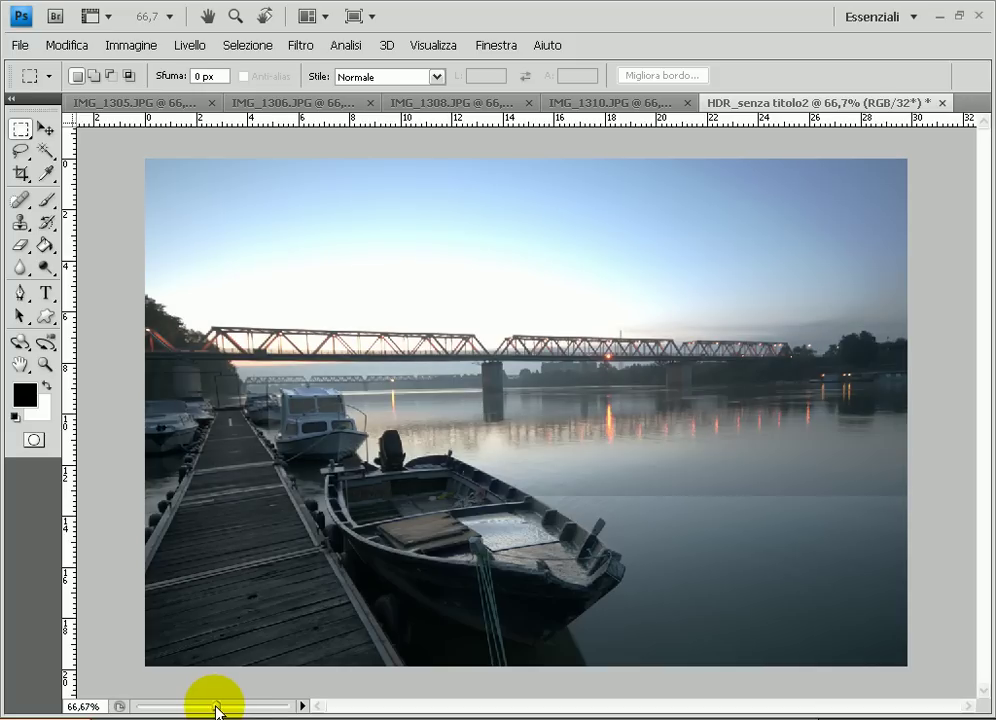
drag(216, 709, 215, 709)
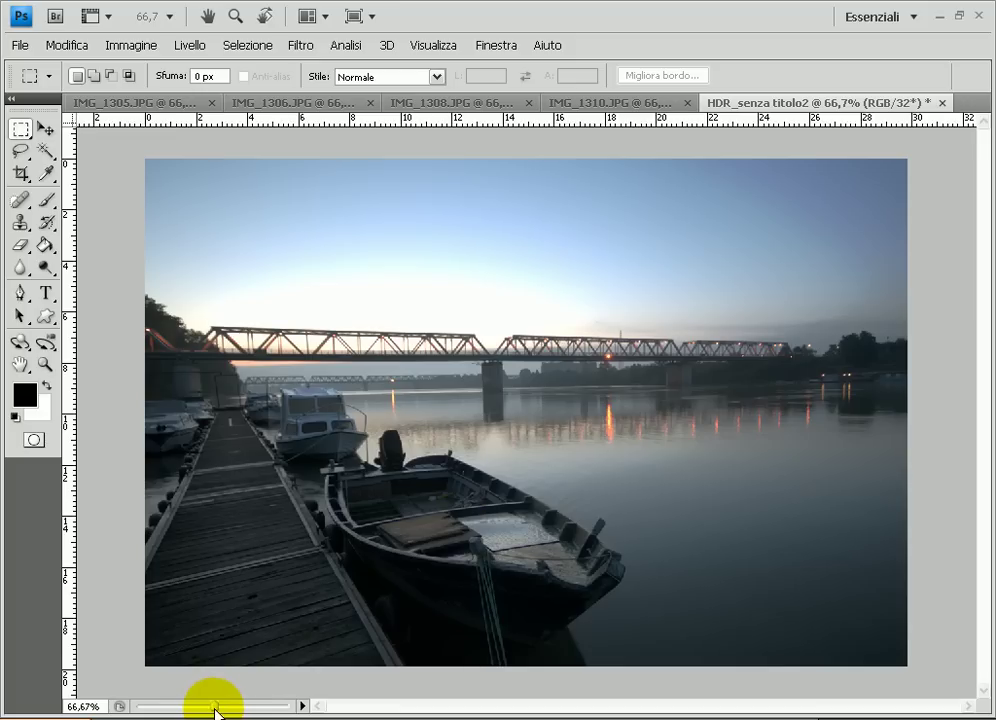
drag(215, 707, 213, 707)
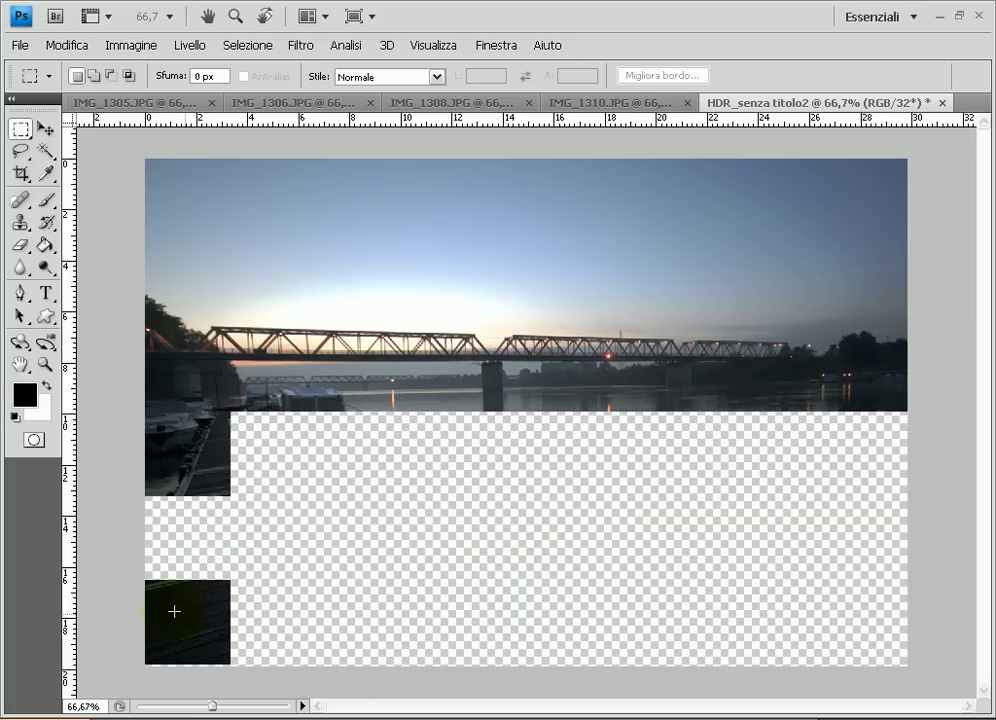
click(138, 604)
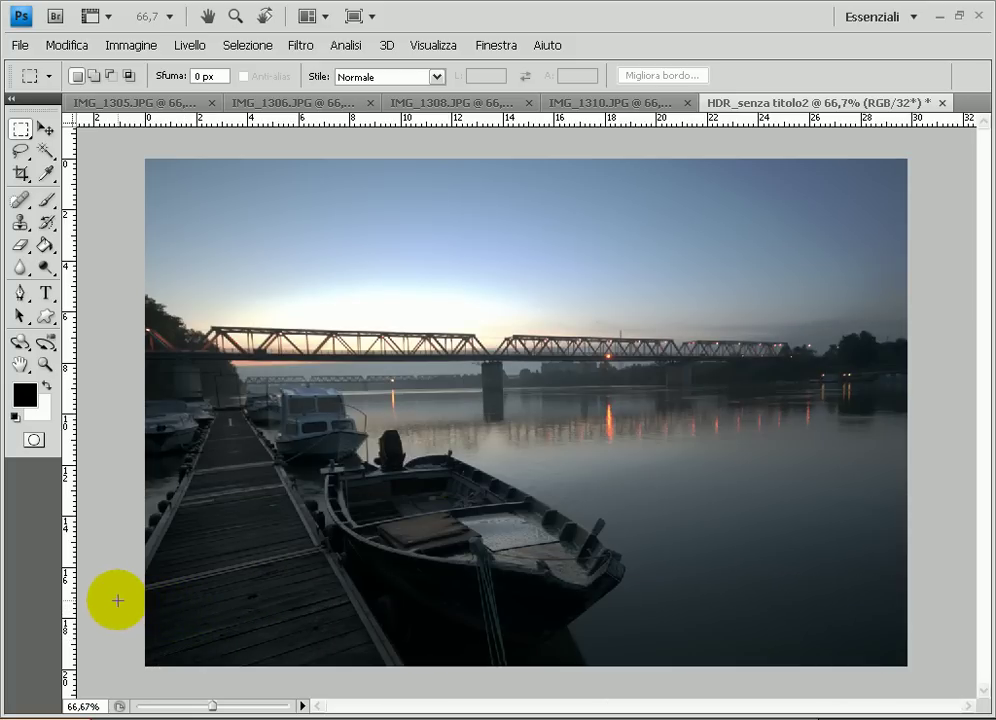
click(212, 708)
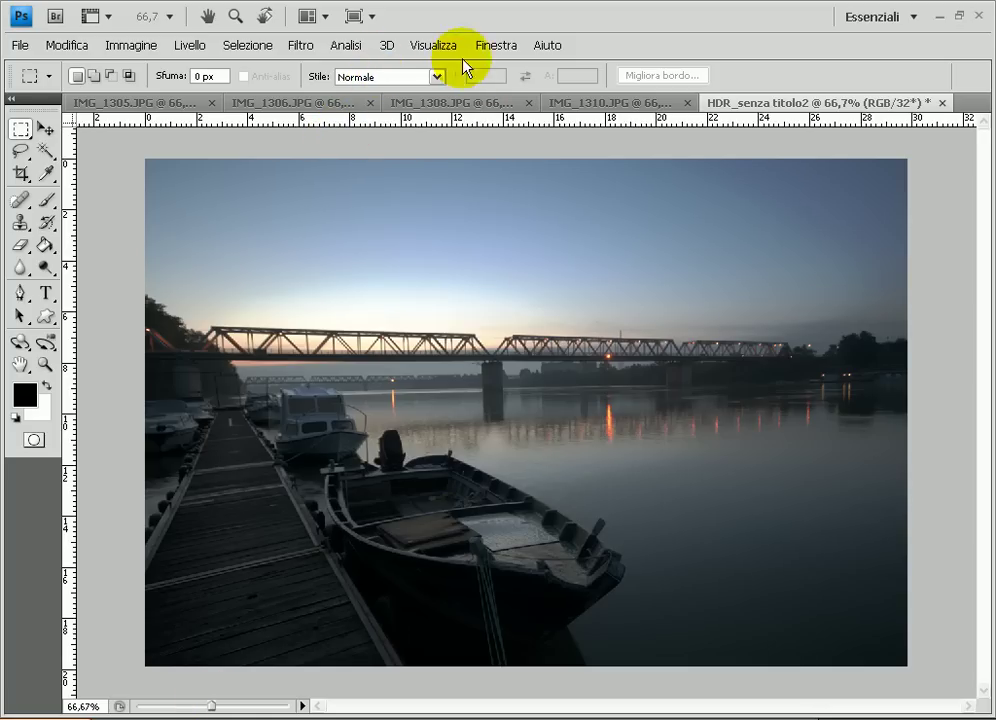
click(490, 47)
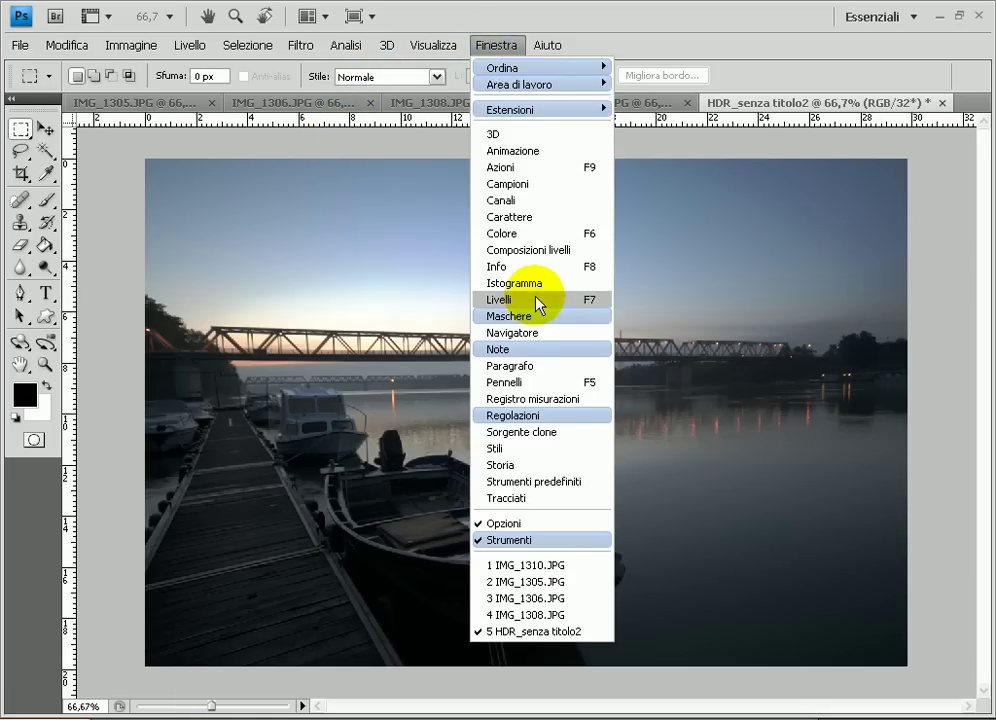
click(535, 300)
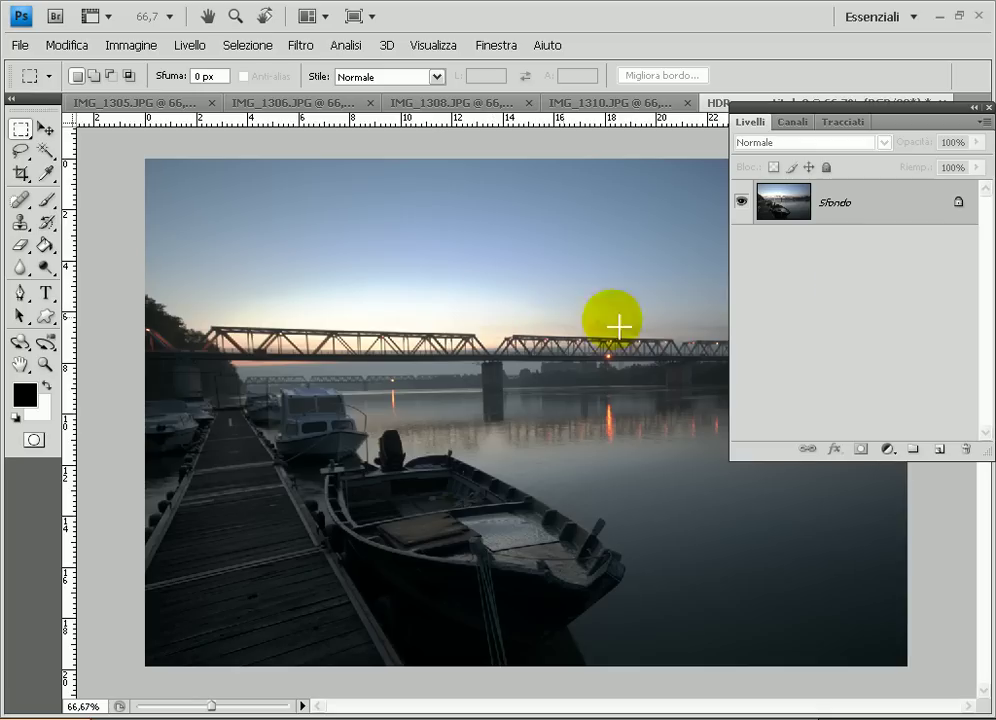
Step: Add a Livelli adjustment layer with the midtone gamma set to 1,14
click(887, 451)
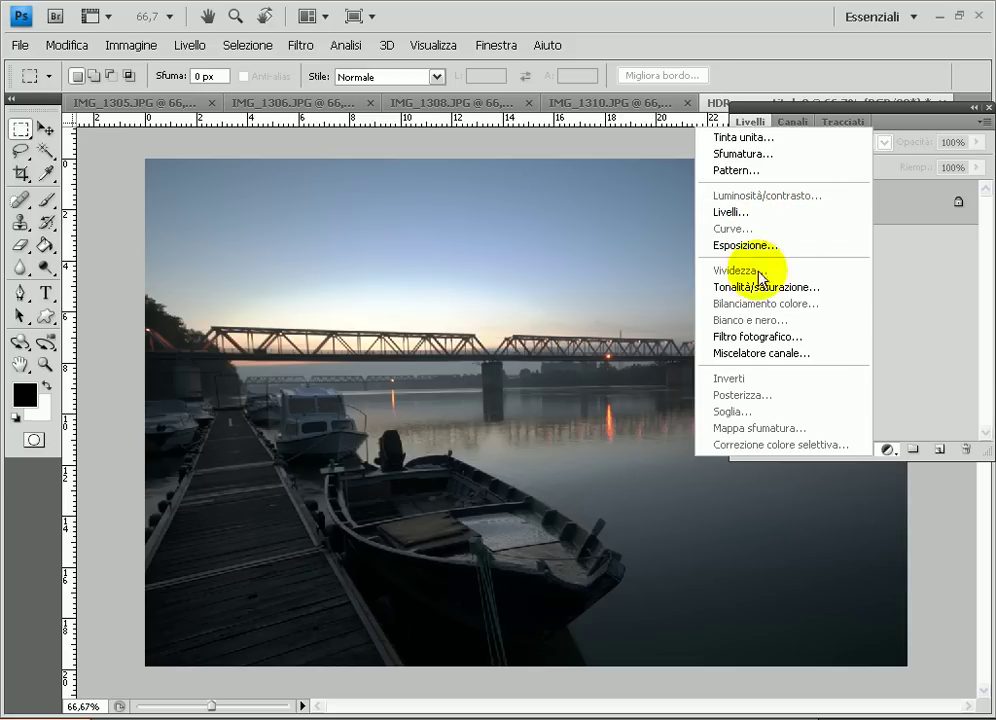
click(756, 212)
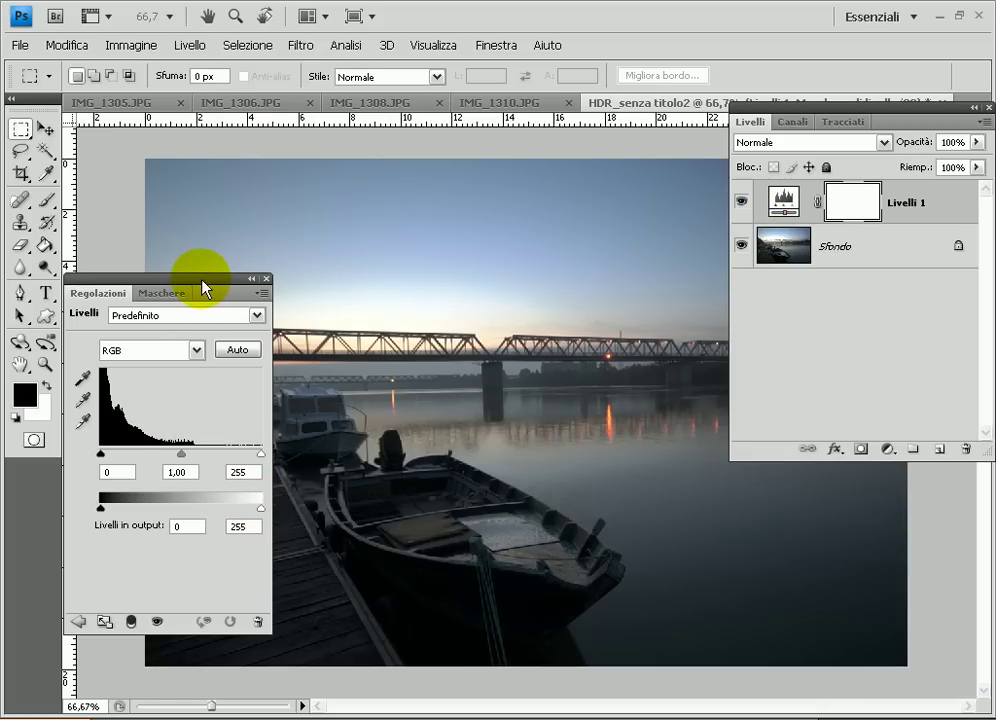
double_click(197, 289)
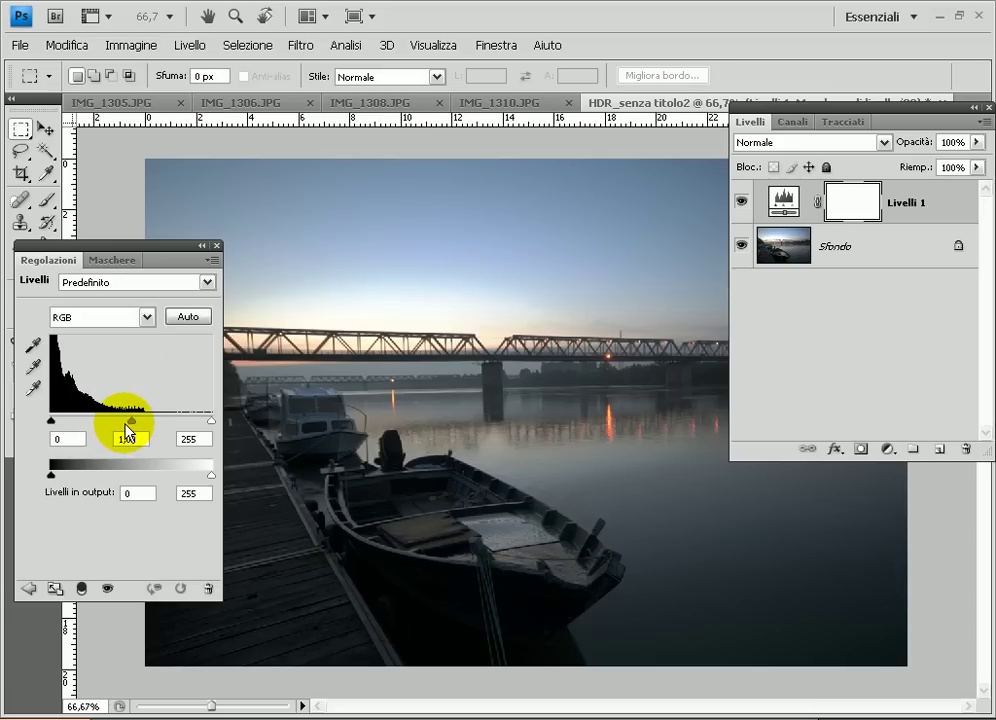
drag(131, 421, 124, 421)
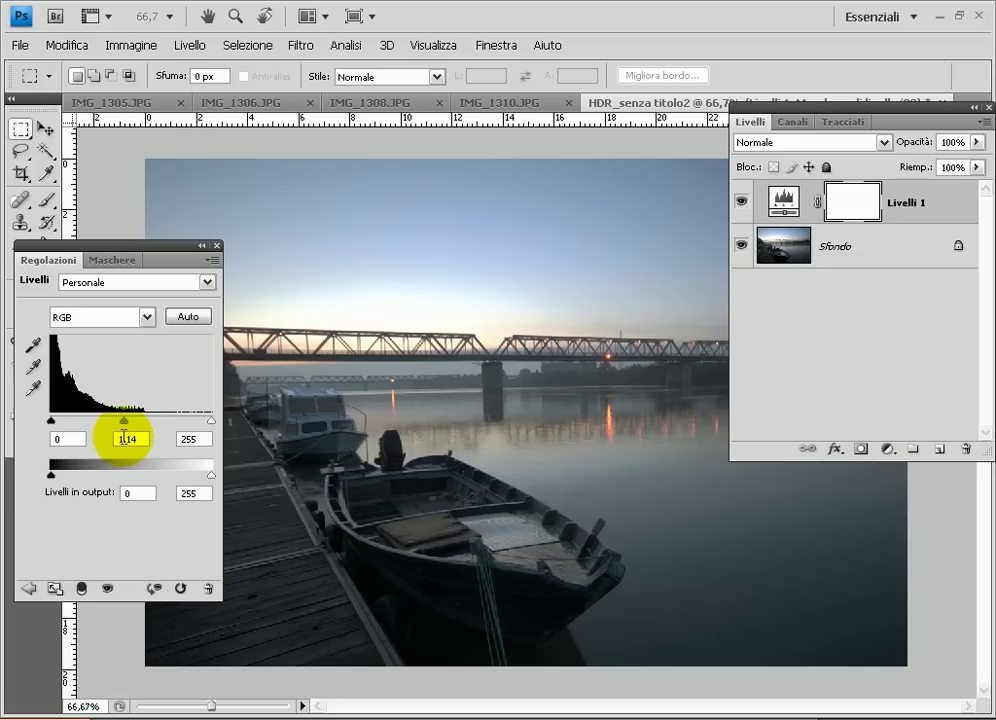
click(216, 246)
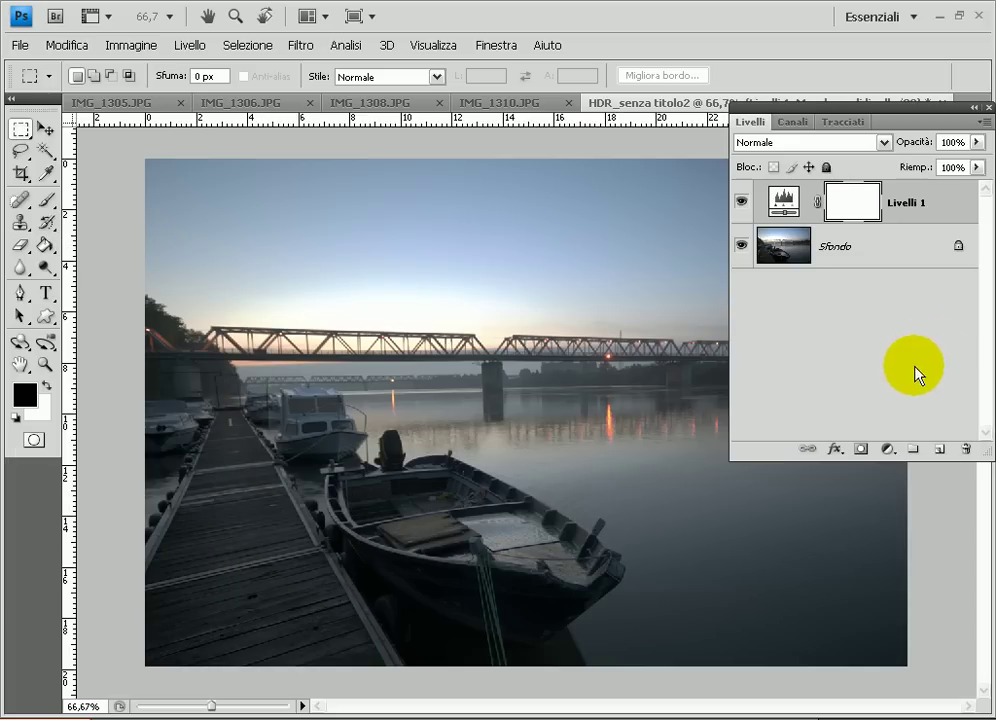
Step: Add a Tonalità/saturazione adjustment layer with Saturazione set to +21
click(888, 450)
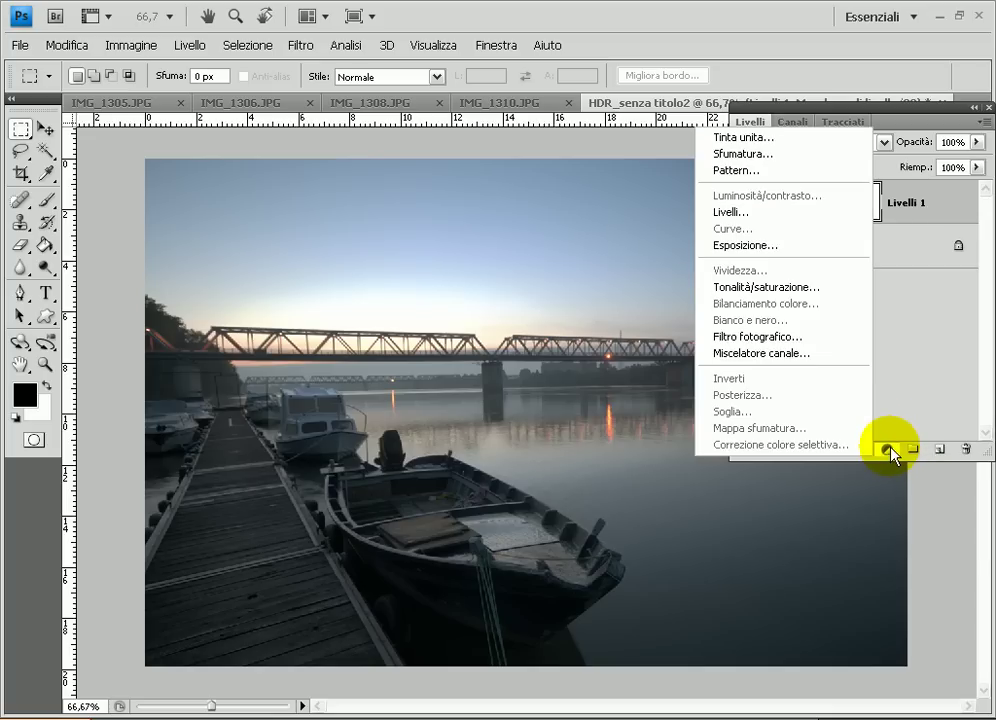
click(833, 289)
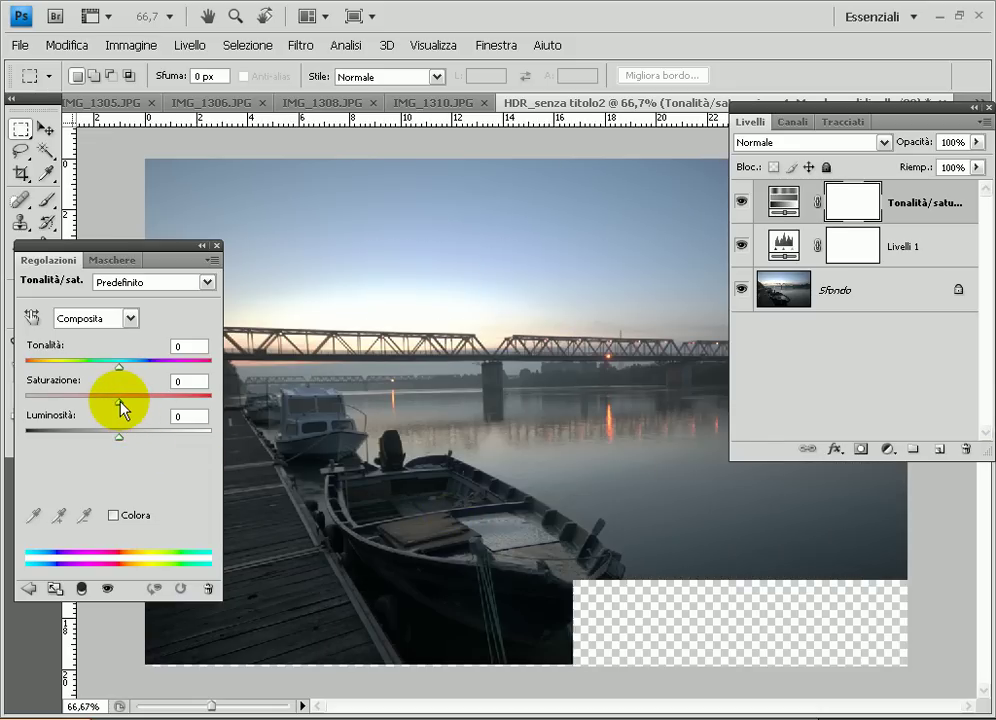
drag(120, 405, 134, 412)
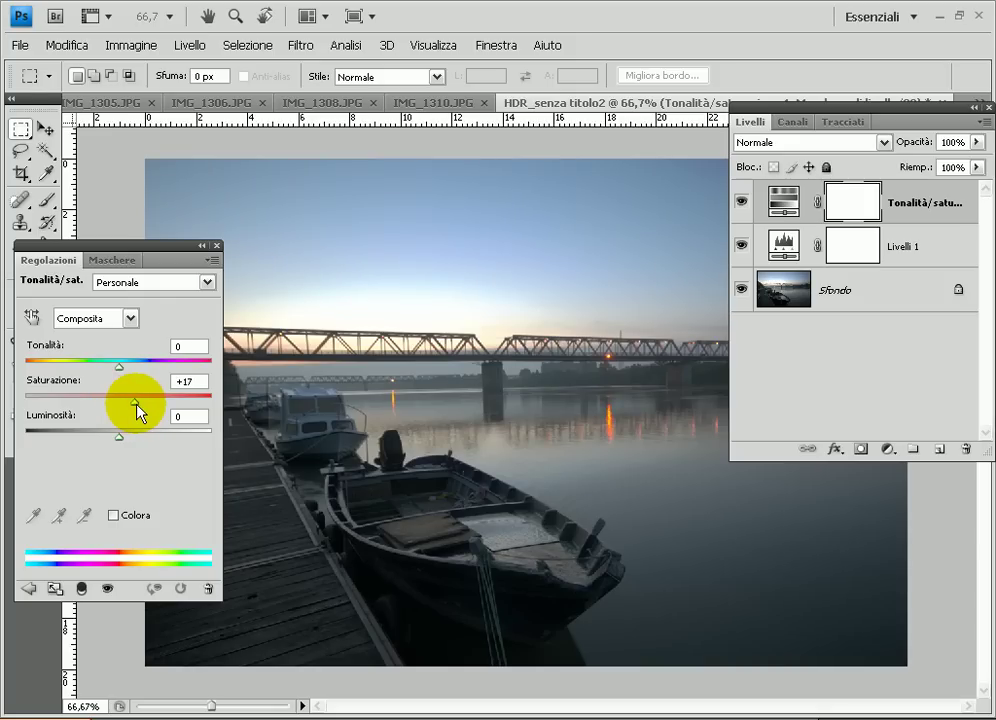
drag(135, 404, 190, 410)
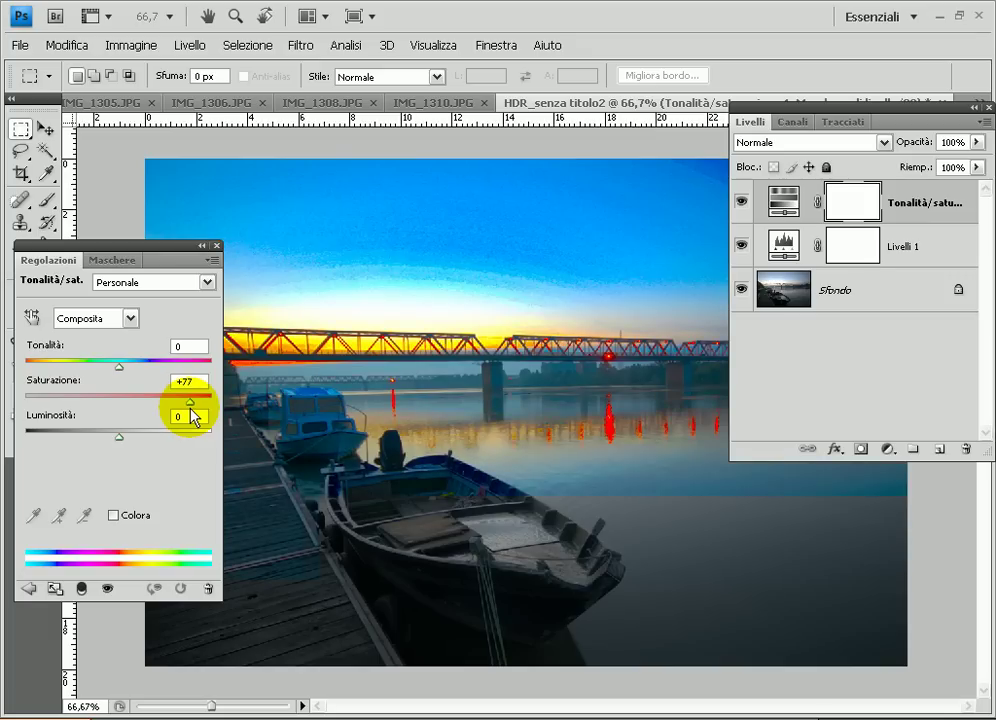
drag(190, 410, 188, 411)
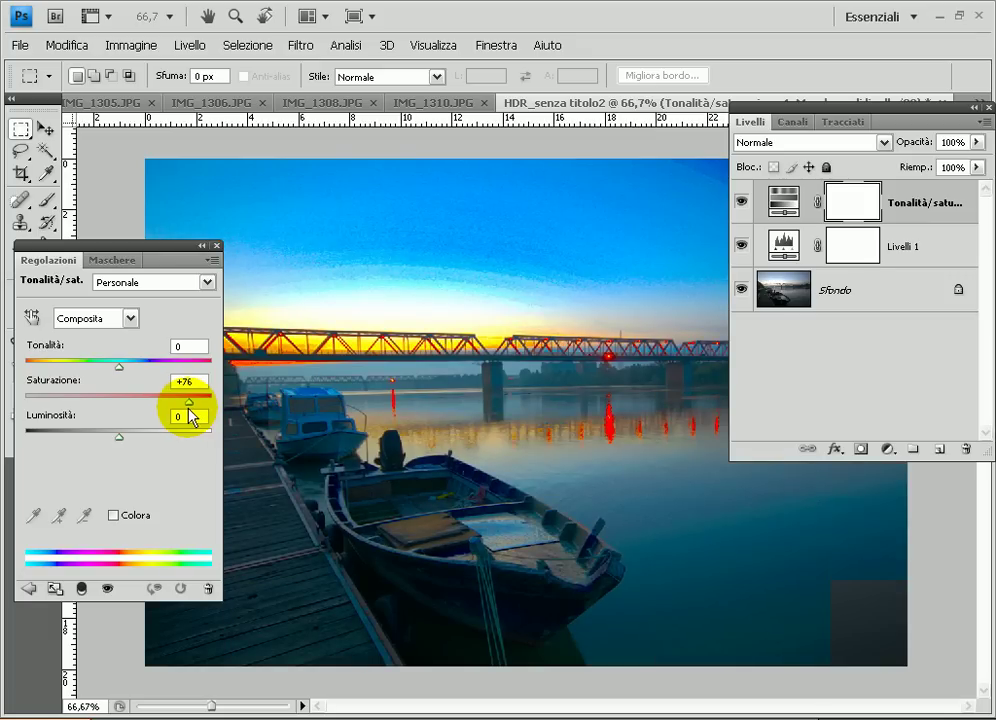
drag(190, 411, 138, 408)
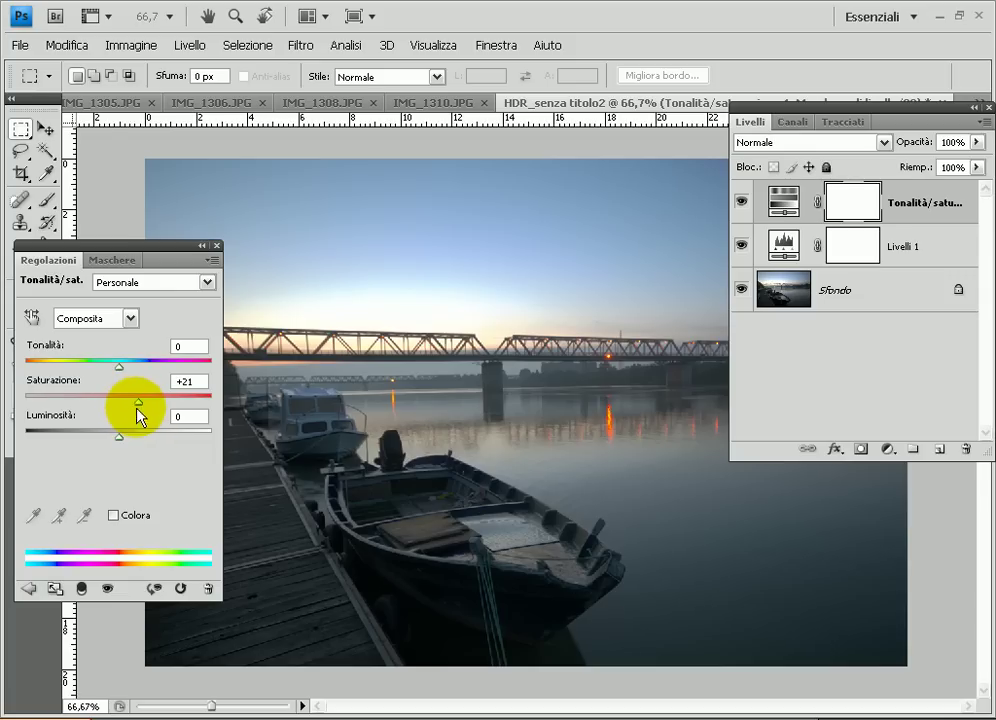
click(217, 245)
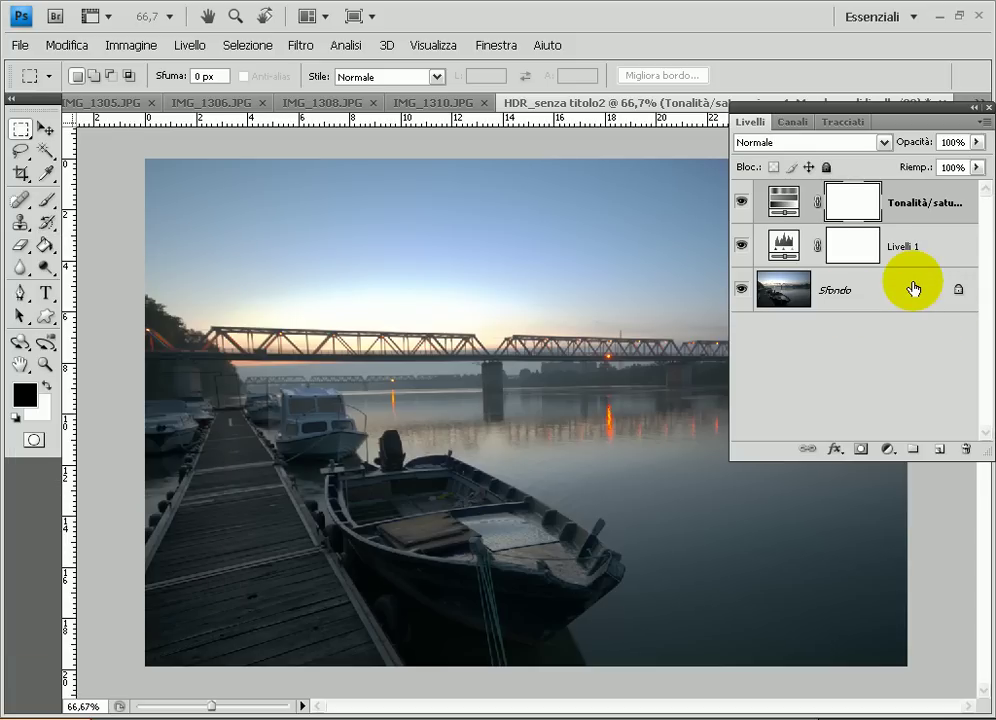
Step: Duplicate the Sfondo layer and apply a 3,6-pixel Gaussian Blur to the copy
click(912, 289)
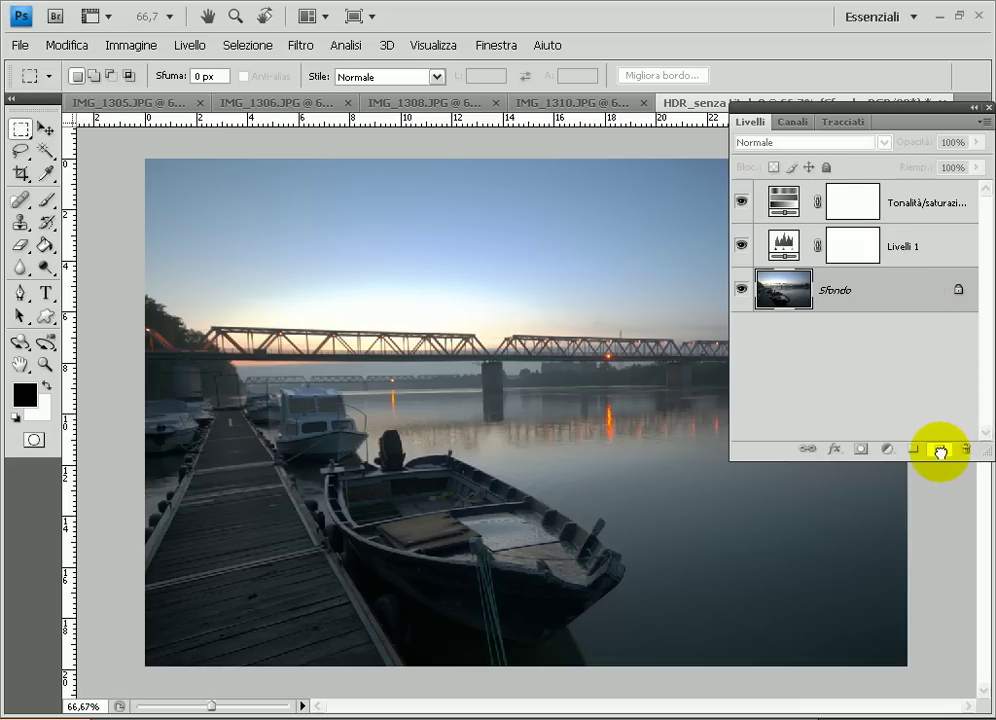
drag(940, 452, 940, 452)
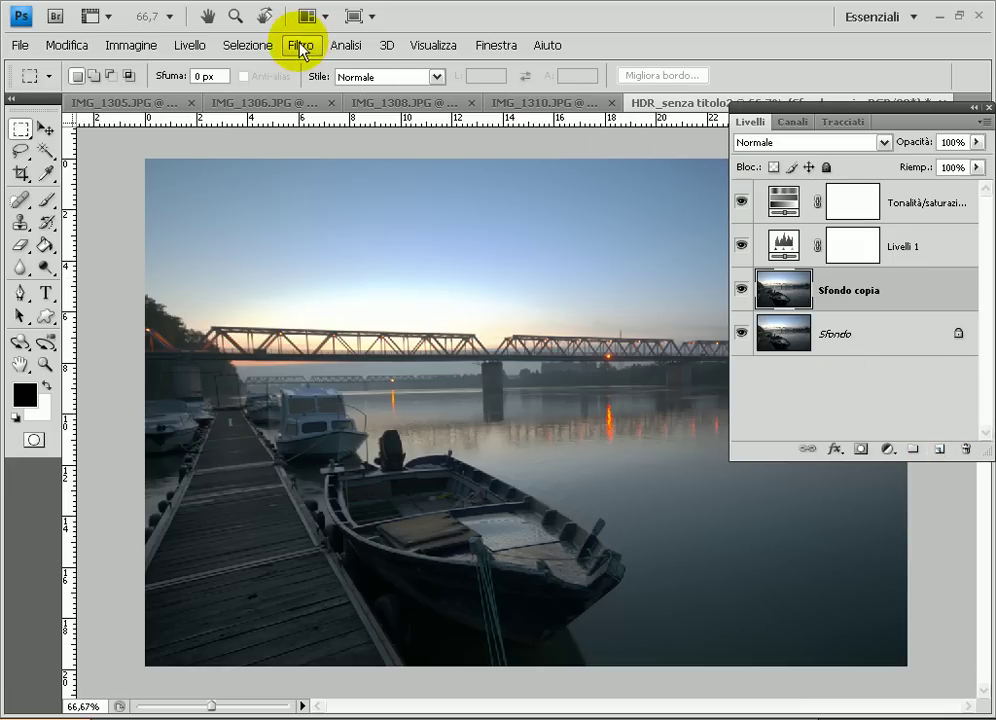
click(300, 45)
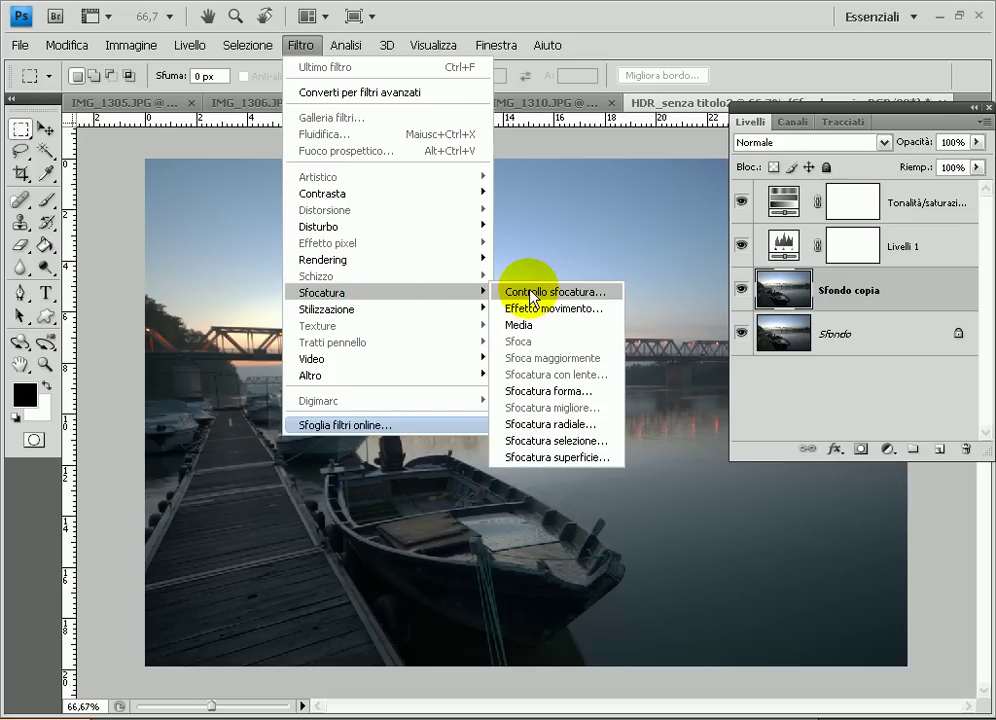
mouse_move(390, 292)
click(531, 293)
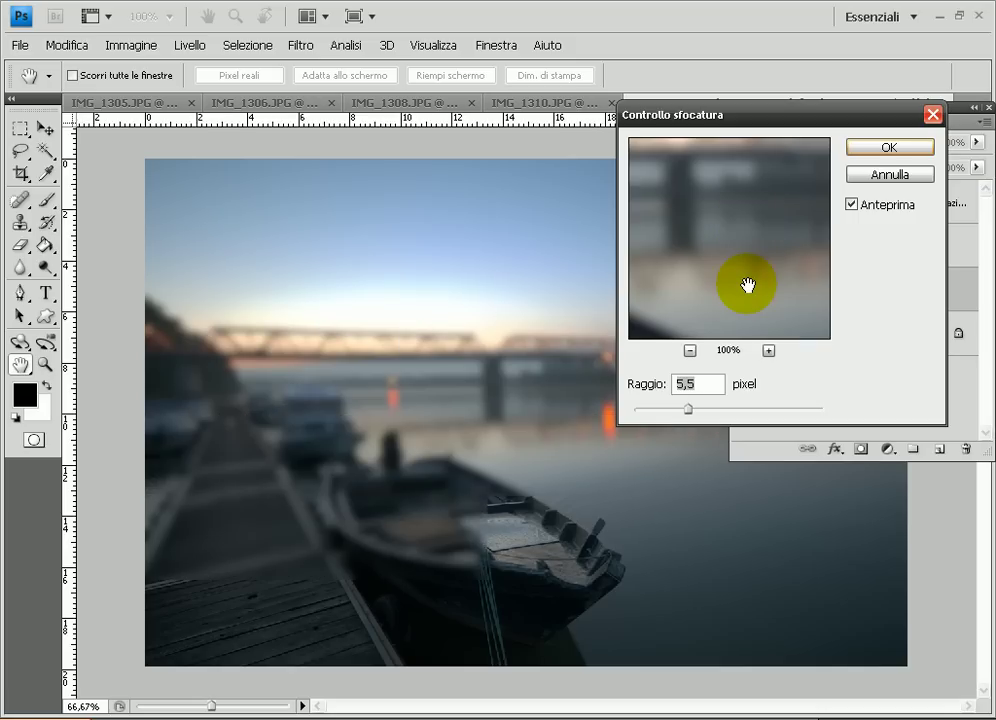
click(688, 412)
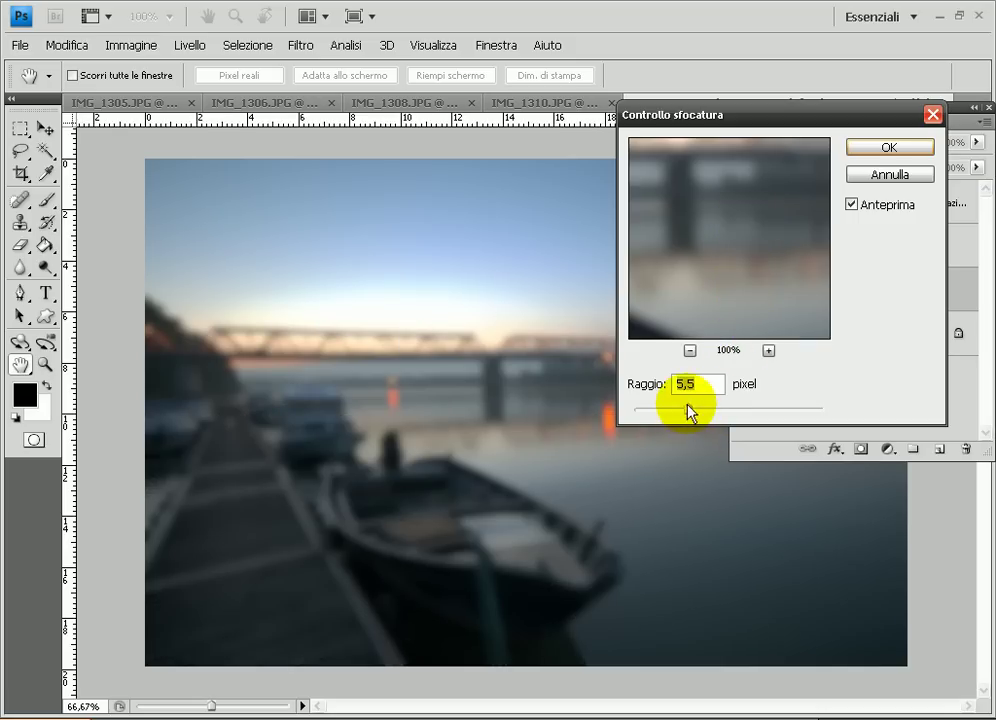
drag(684, 412, 677, 412)
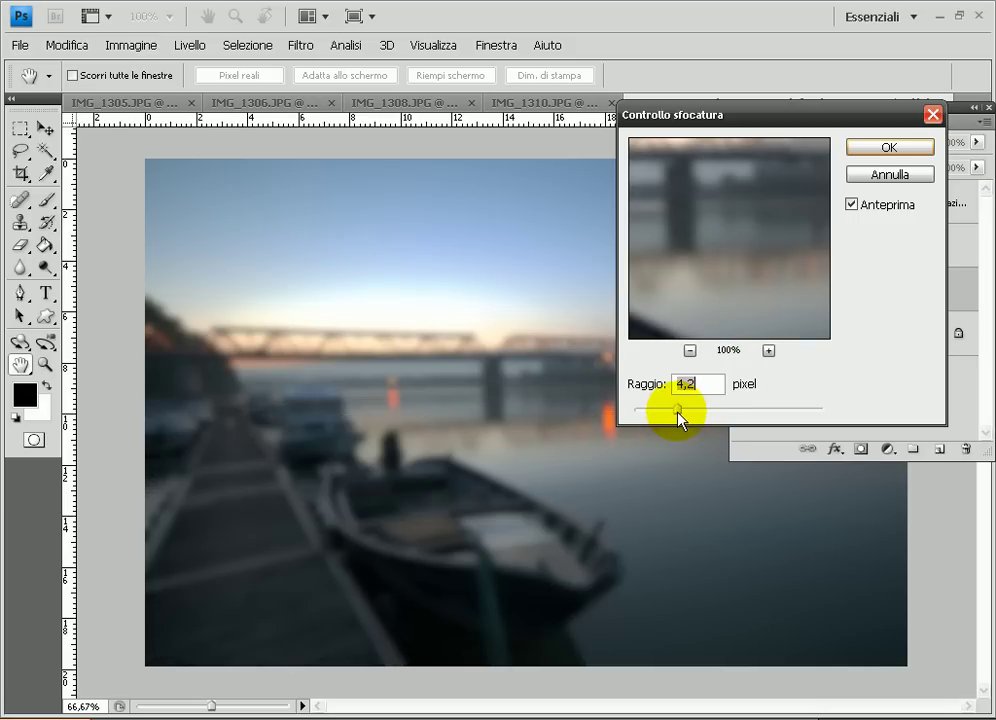
drag(674, 411, 669, 411)
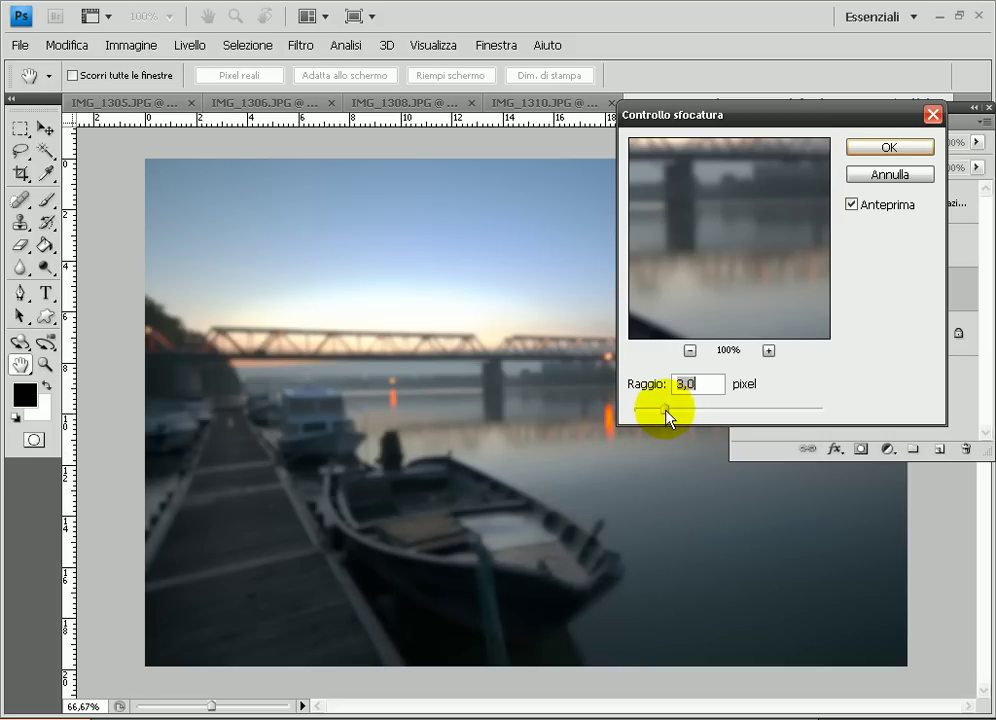
click(885, 148)
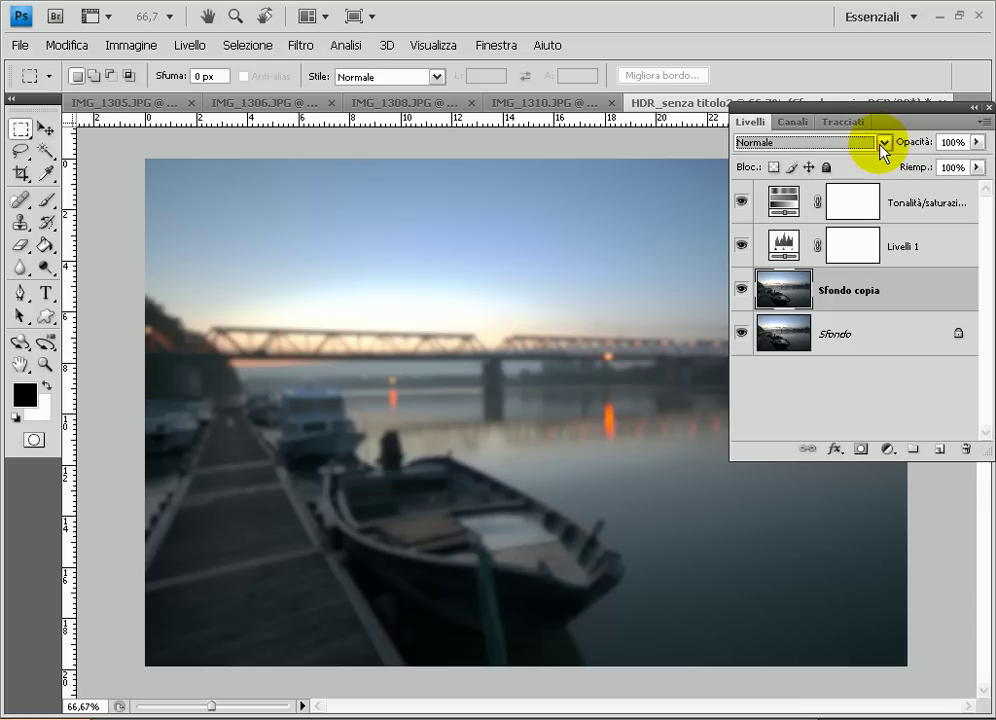
Step: Set Sfondo copia to Moltiplica blending at about 16% opacity
click(884, 143)
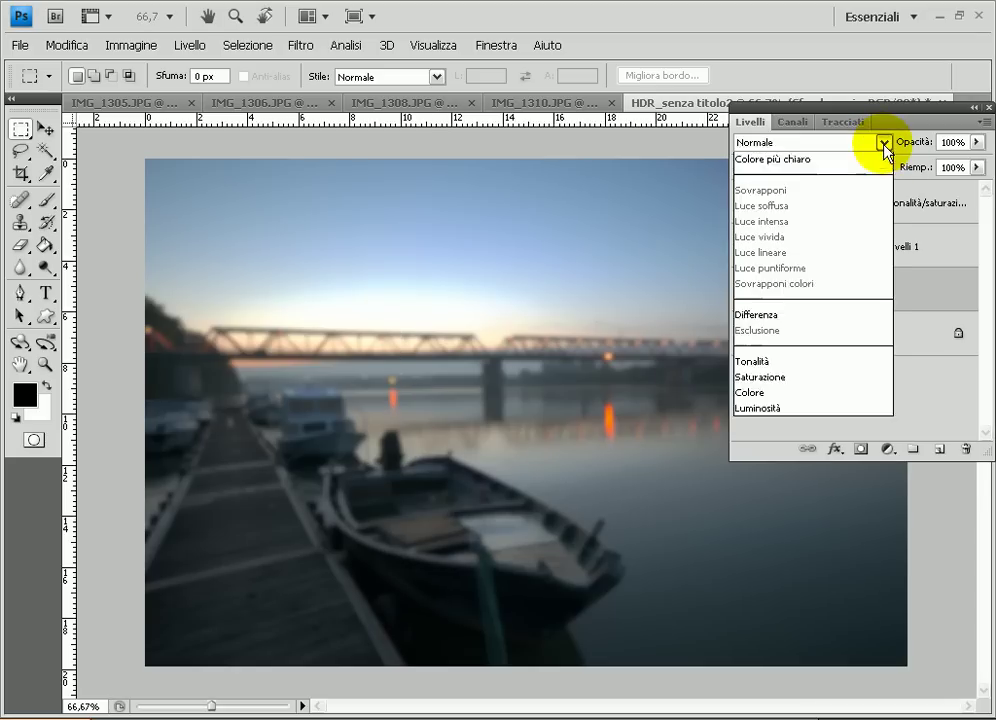
click(826, 223)
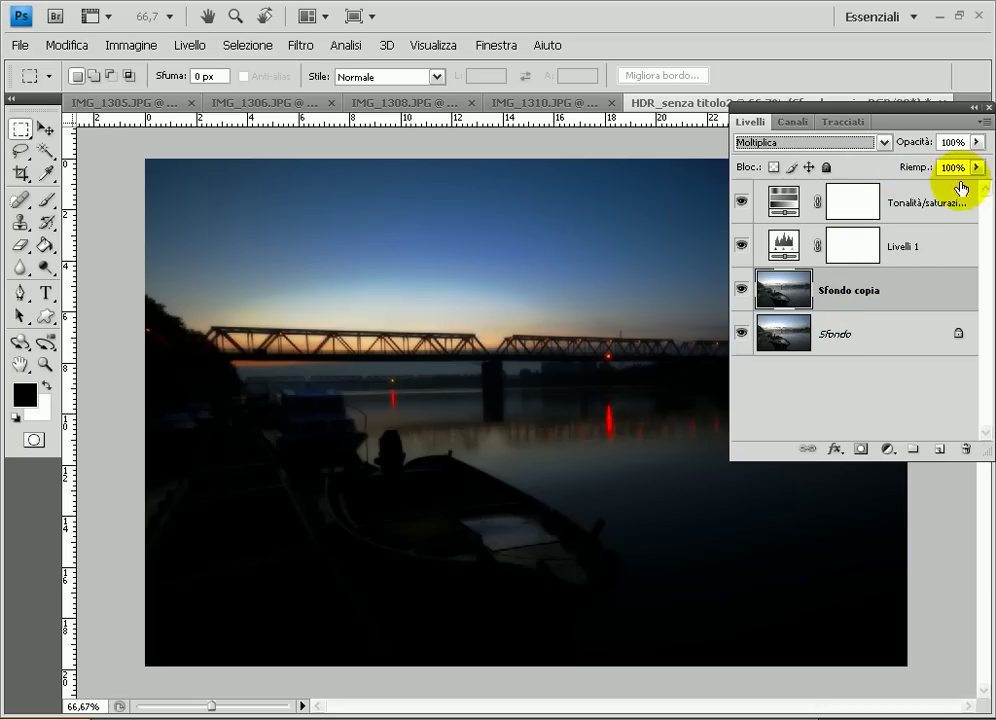
click(976, 142)
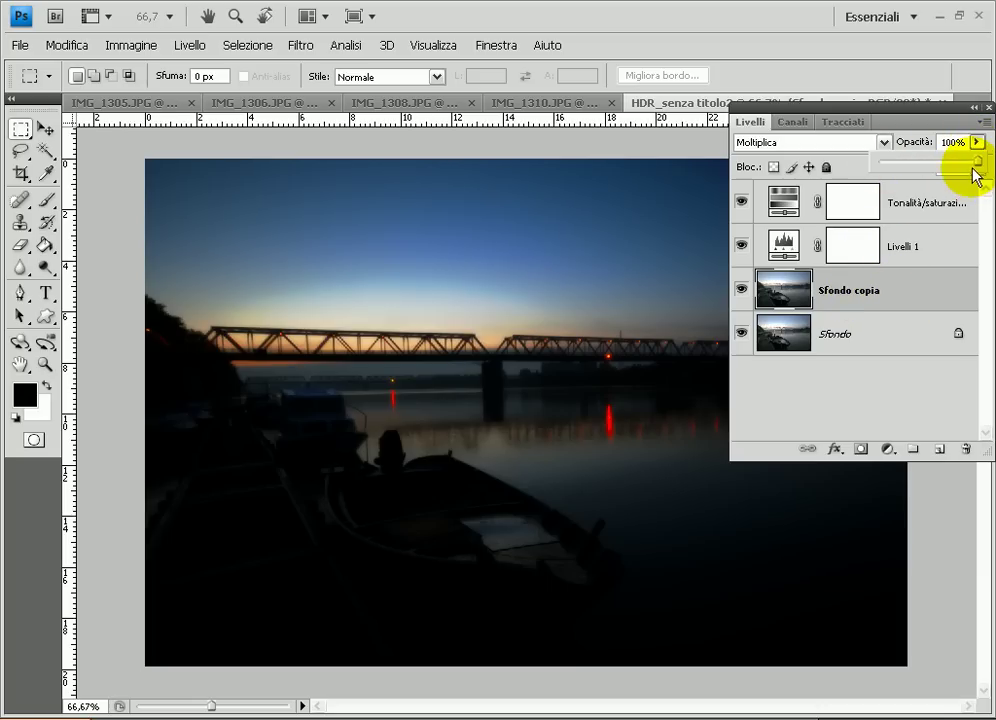
drag(976, 170, 900, 172)
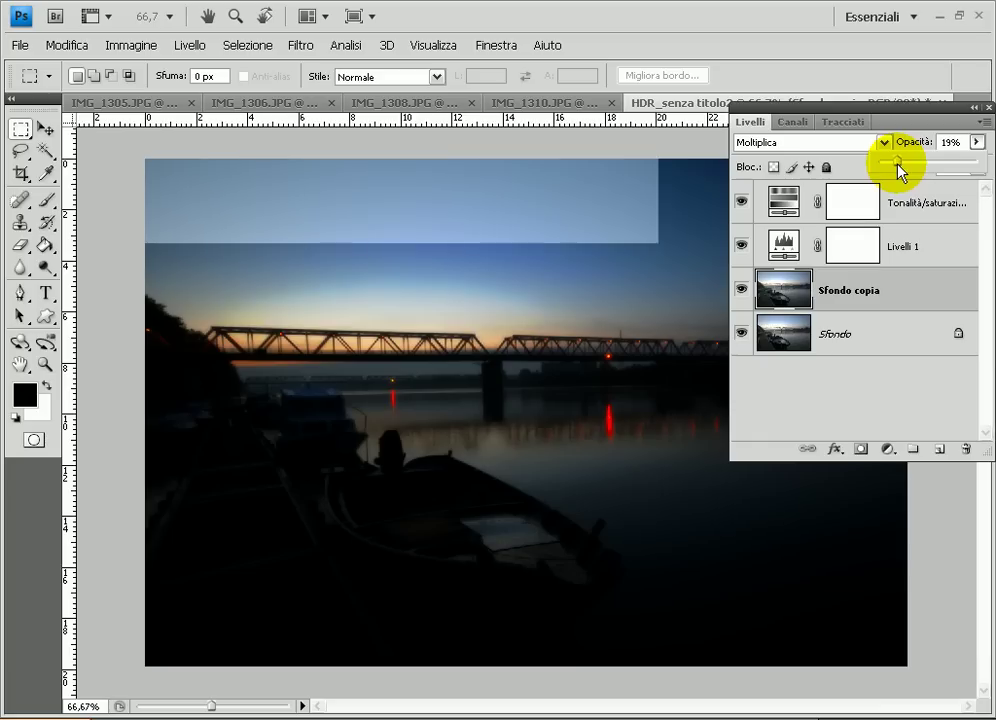
drag(899, 172, 894, 172)
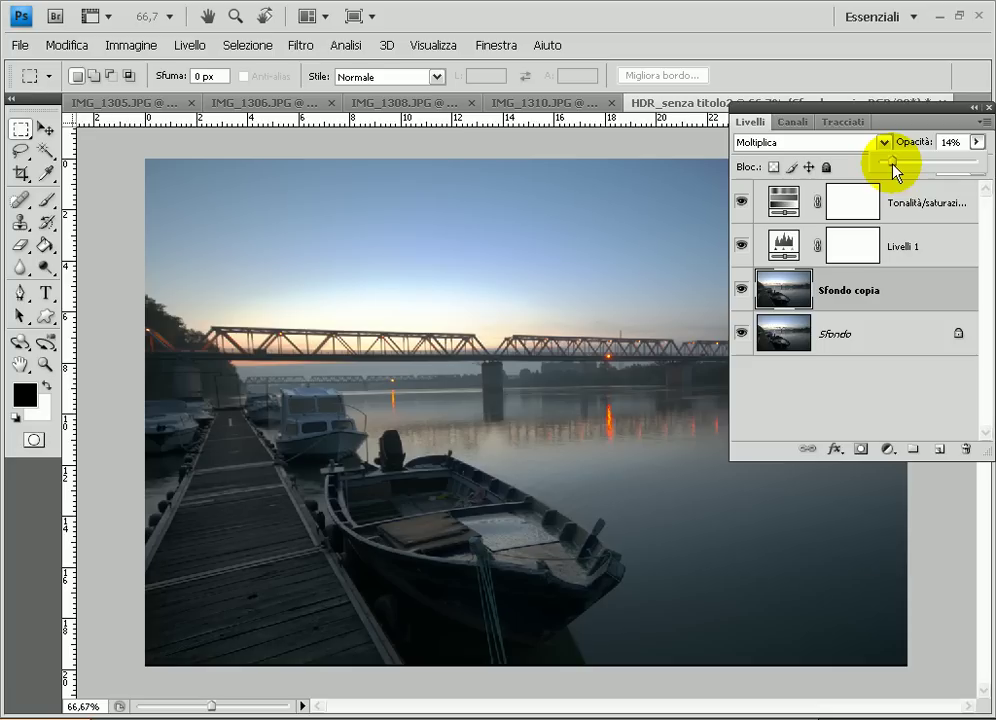
drag(892, 161, 894, 162)
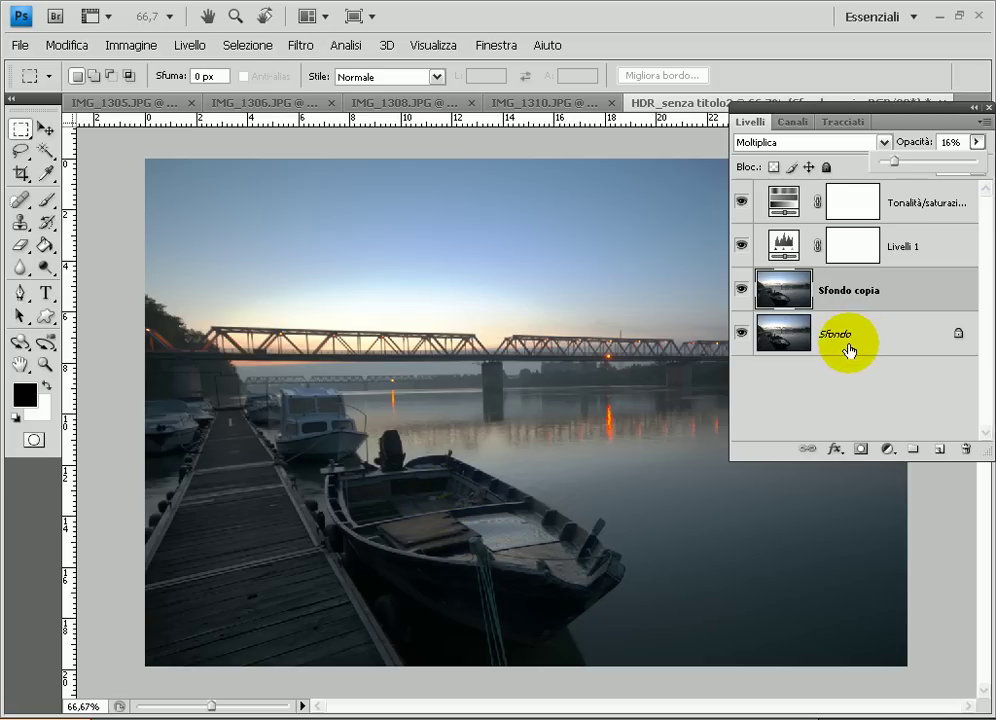
Step: Collapse the Layers panel so the full river composite is visible
click(989, 107)
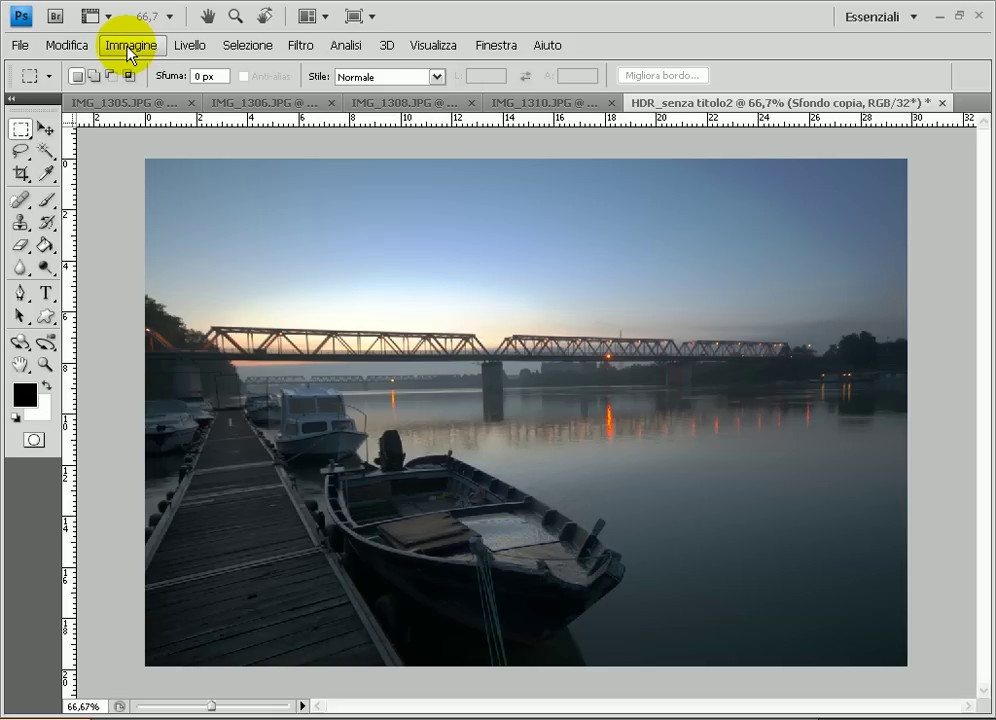
Step: Choose Immagine > Metodo > 8 Bit/Canale and merge the layers when prompted
click(127, 53)
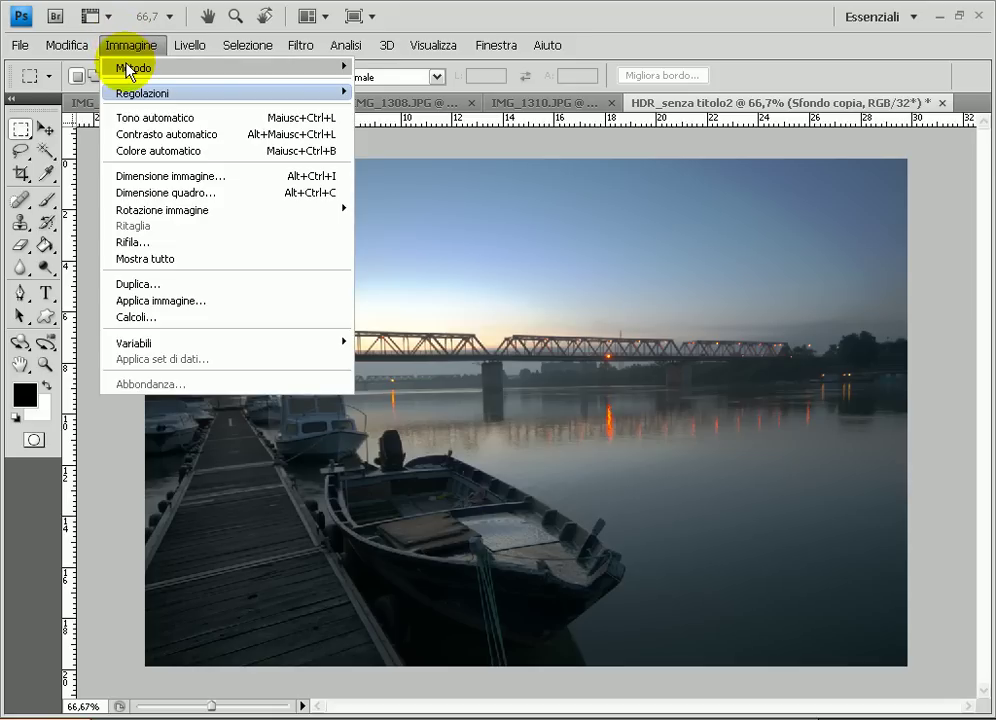
mouse_move(160, 67)
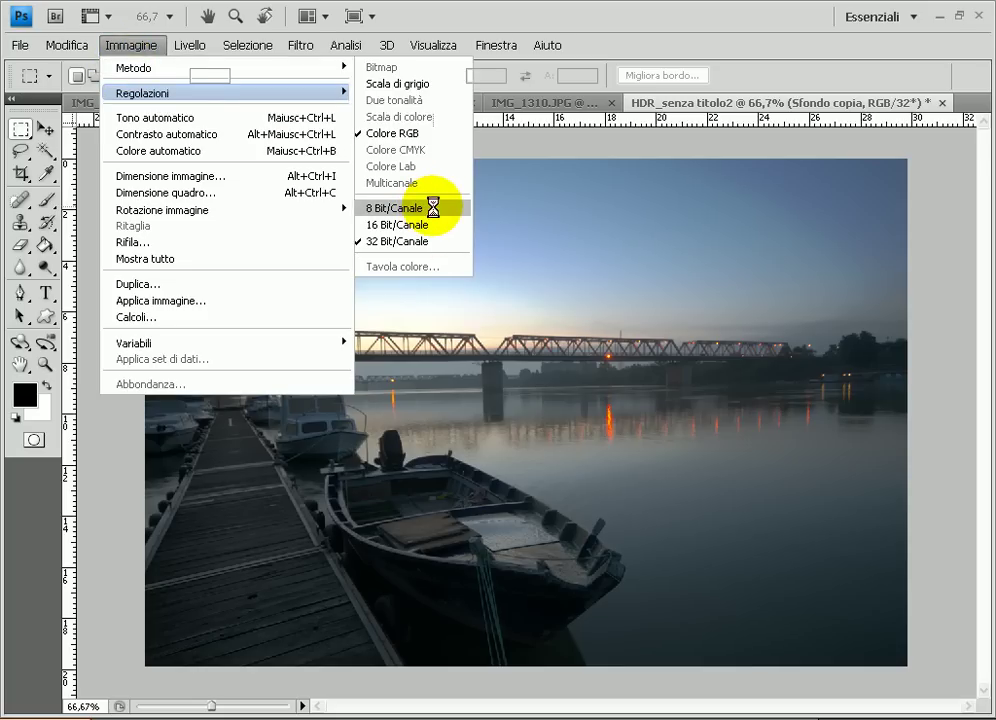
click(435, 210)
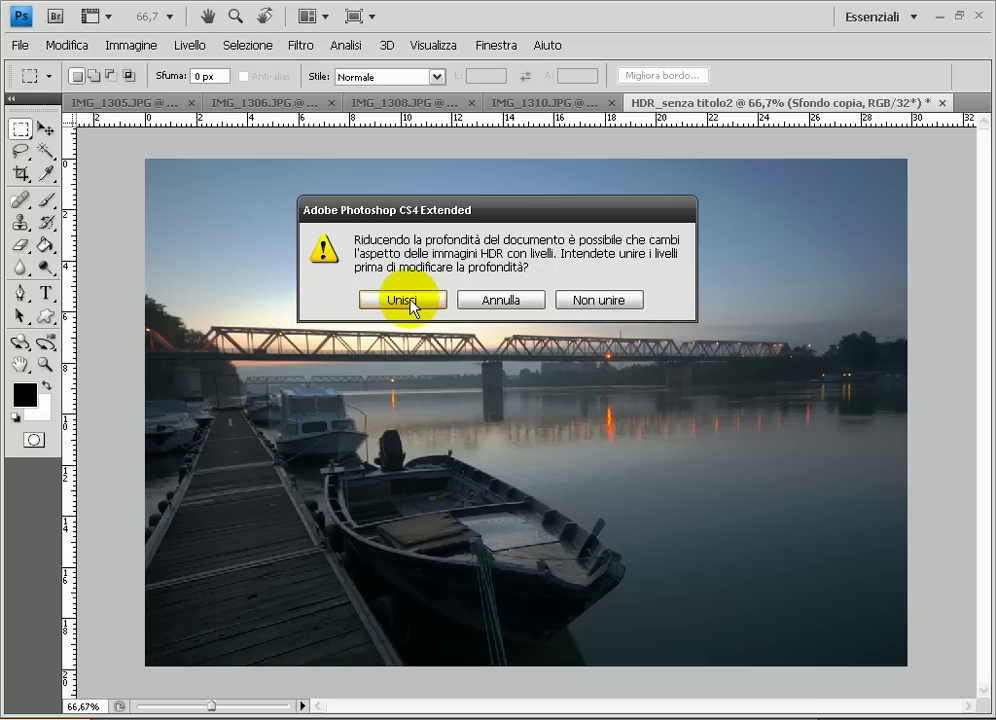
click(408, 300)
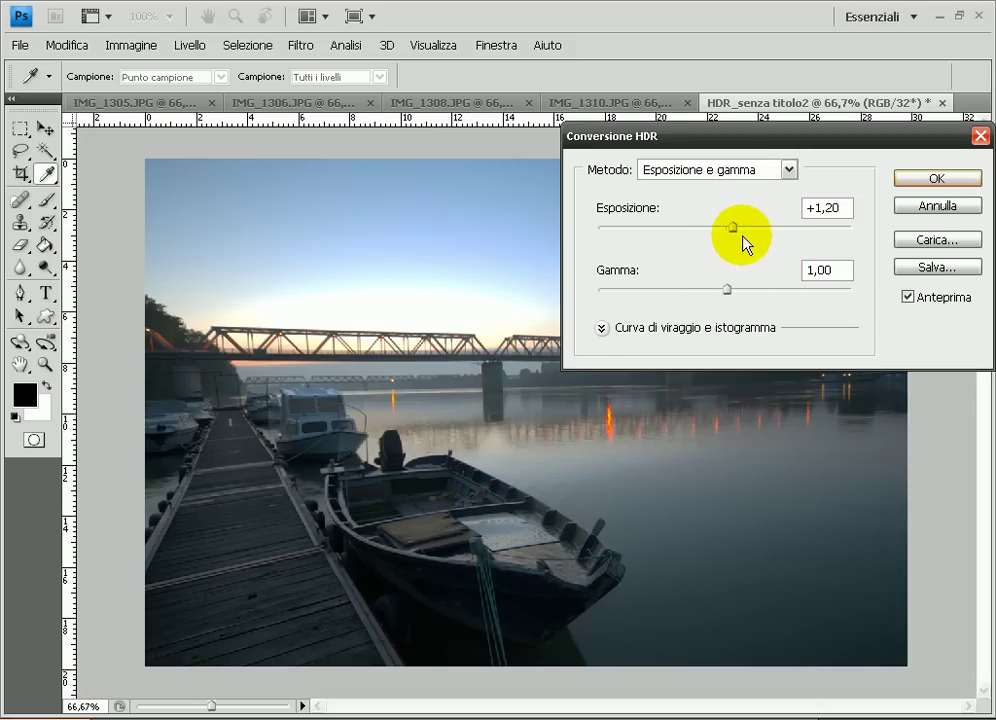
Step: Apply the Conversione HDR with Esposizione +0,69 and Gamma 0,95
drag(818, 146, 813, 49)
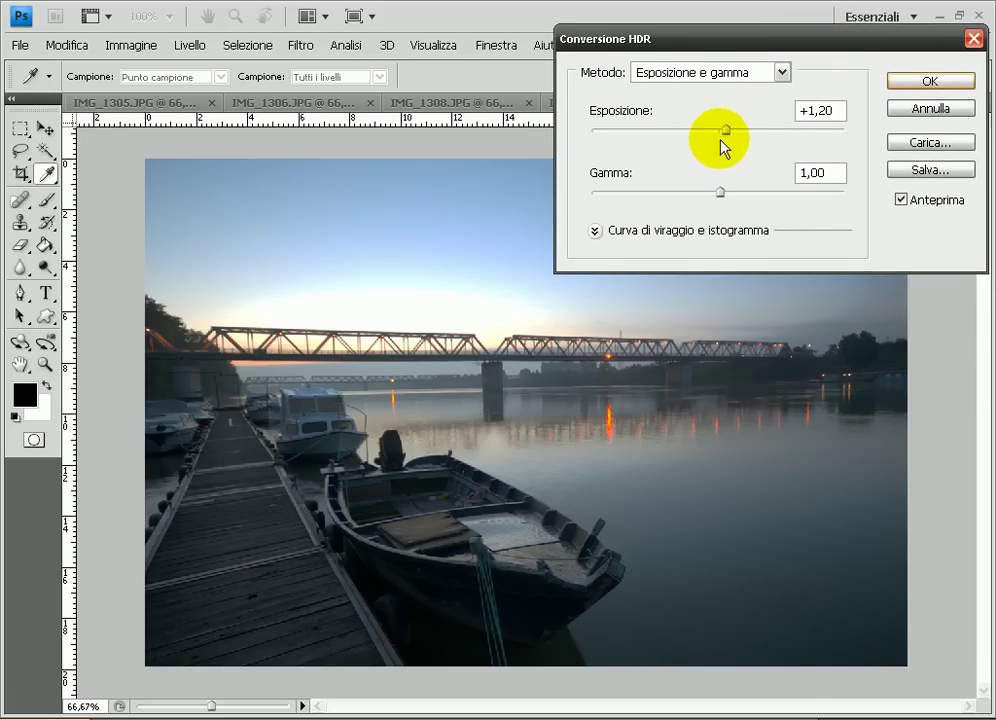
mouse_move(722, 140)
mouse_down()
mouse_move(733, 134)
mouse_move(724, 130)
mouse_up()
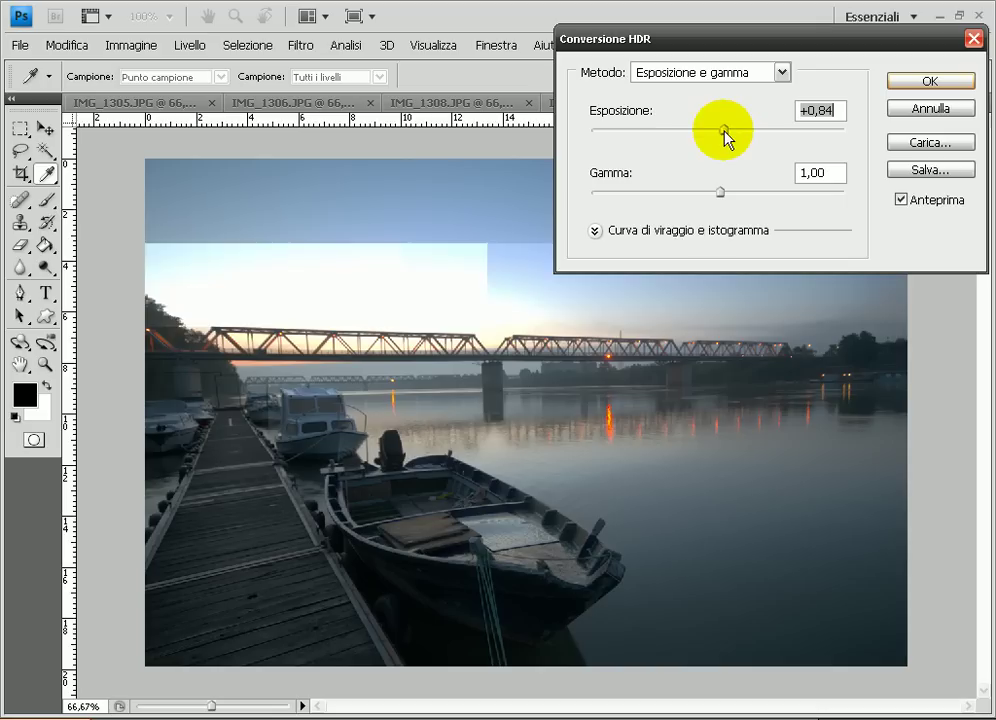
drag(717, 195, 711, 194)
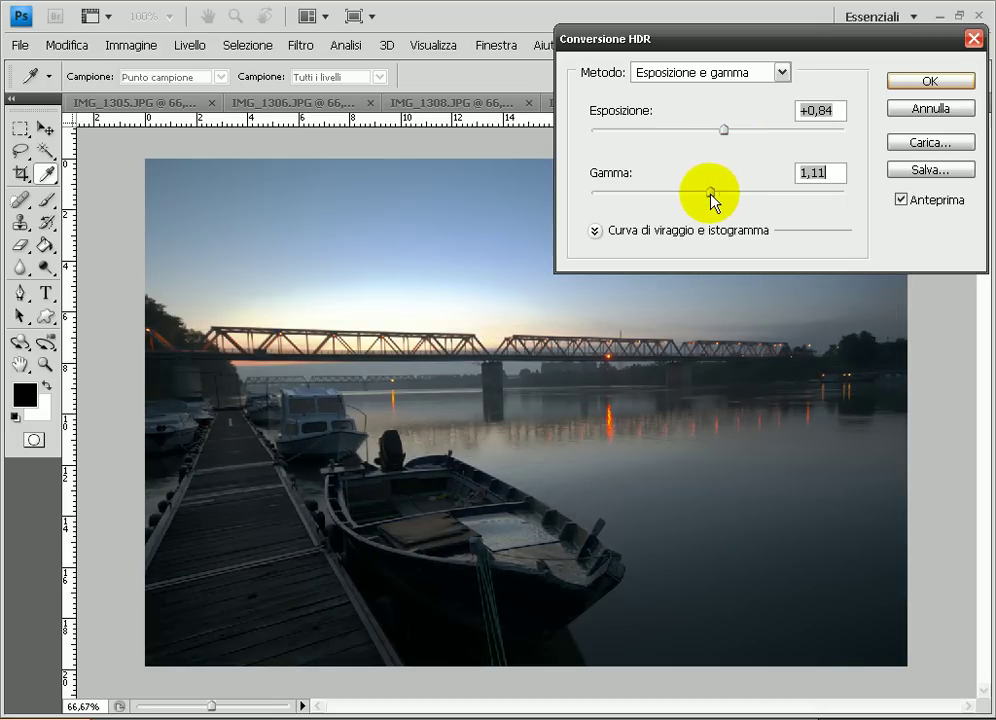
drag(710, 194, 715, 199)
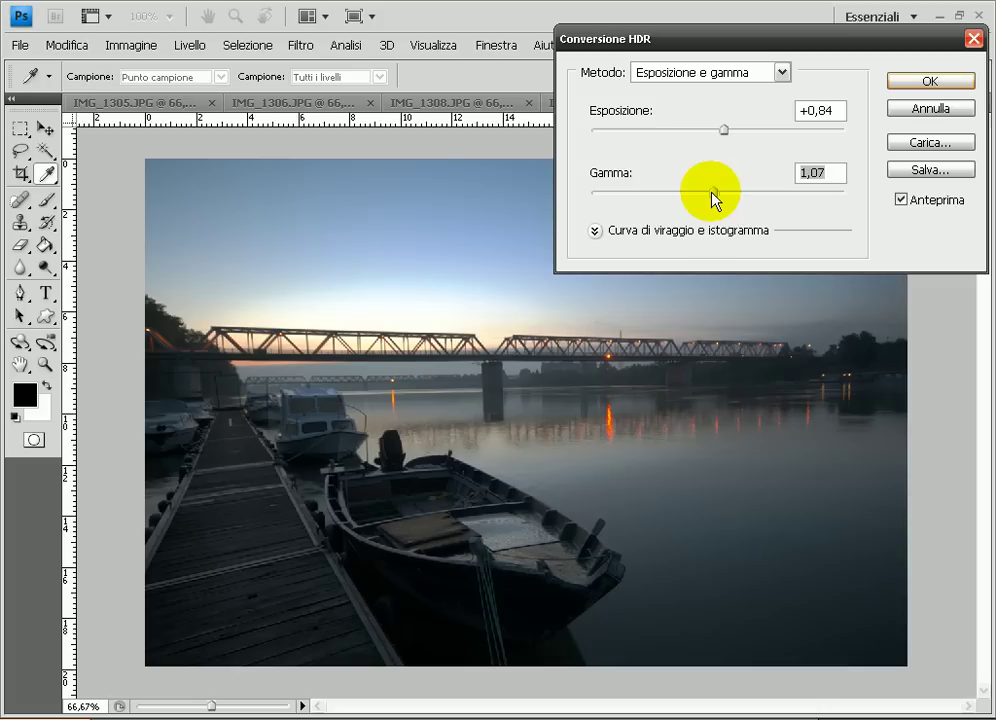
alt+click(916, 108)
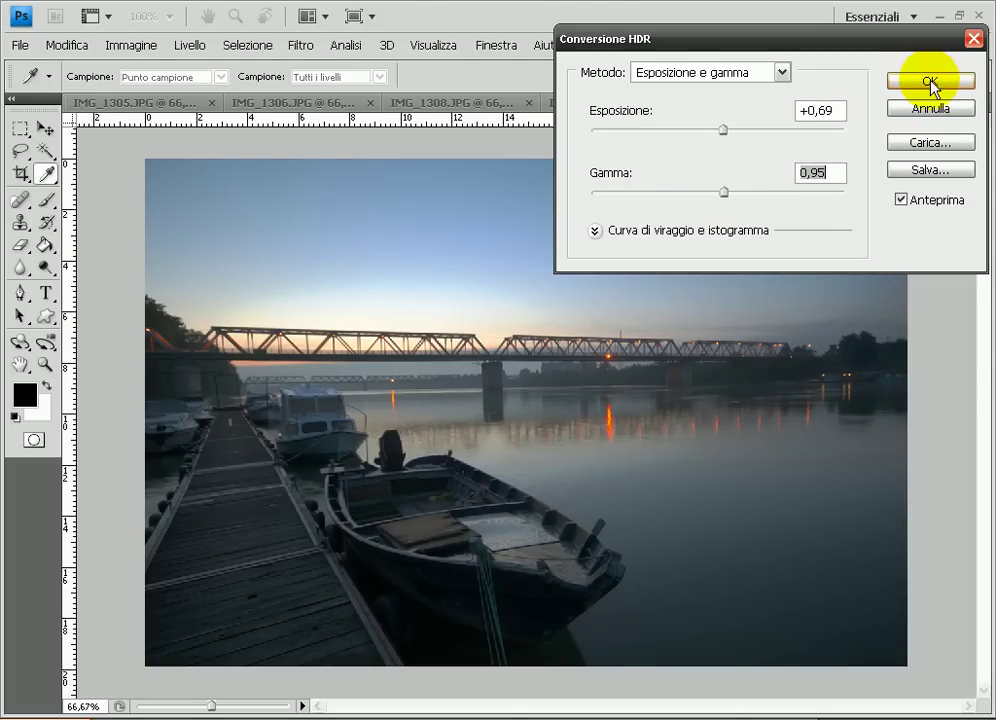
click(929, 81)
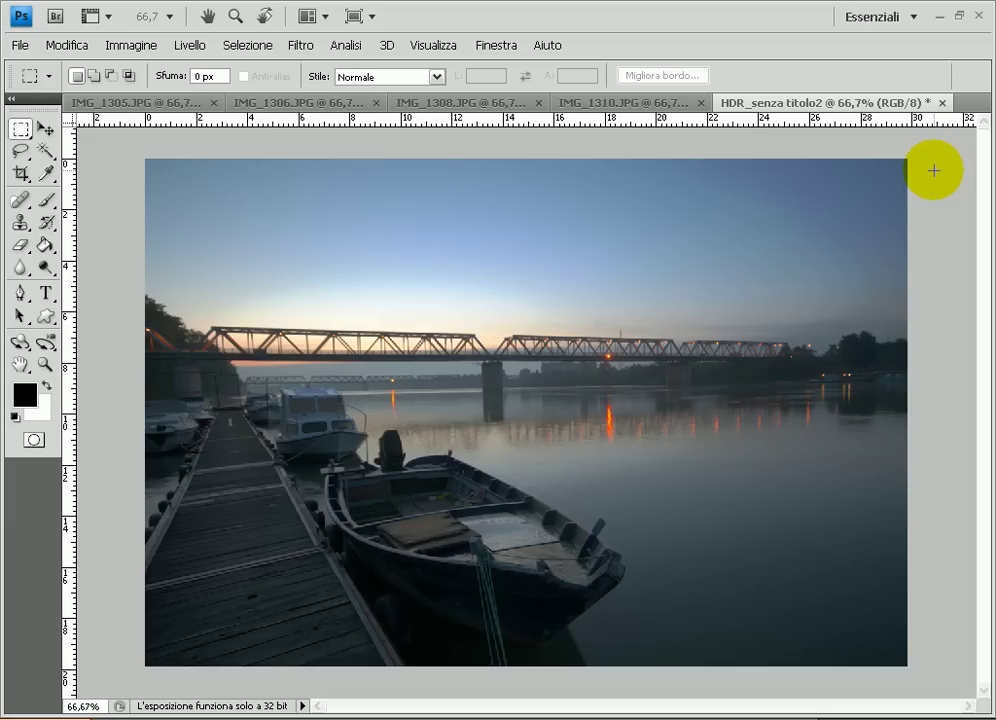
click(620, 108)
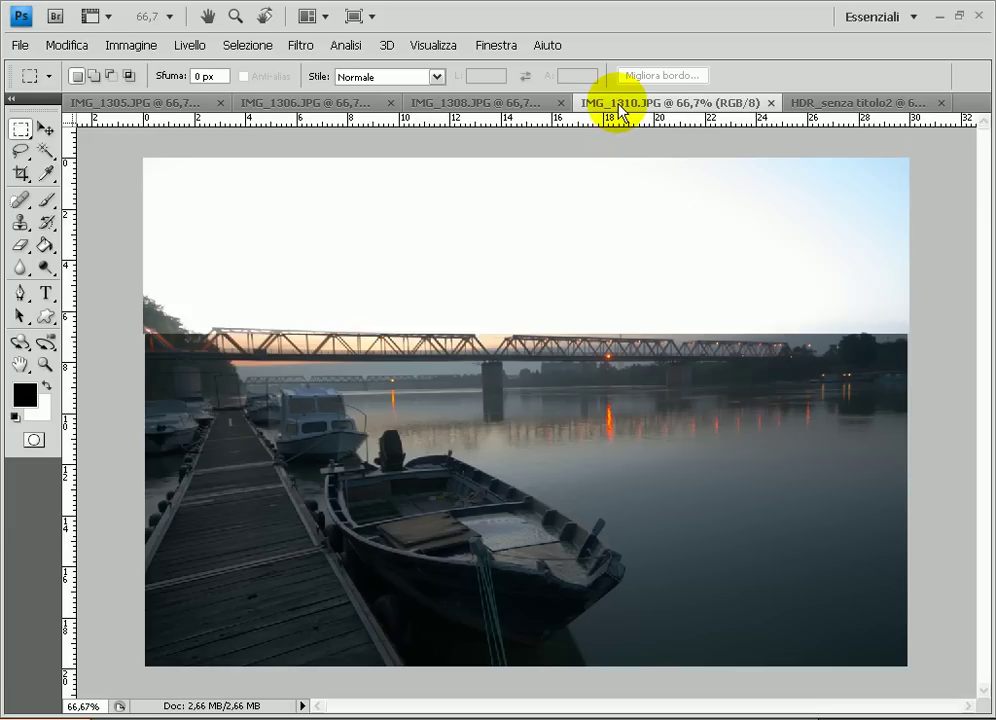
click(478, 104)
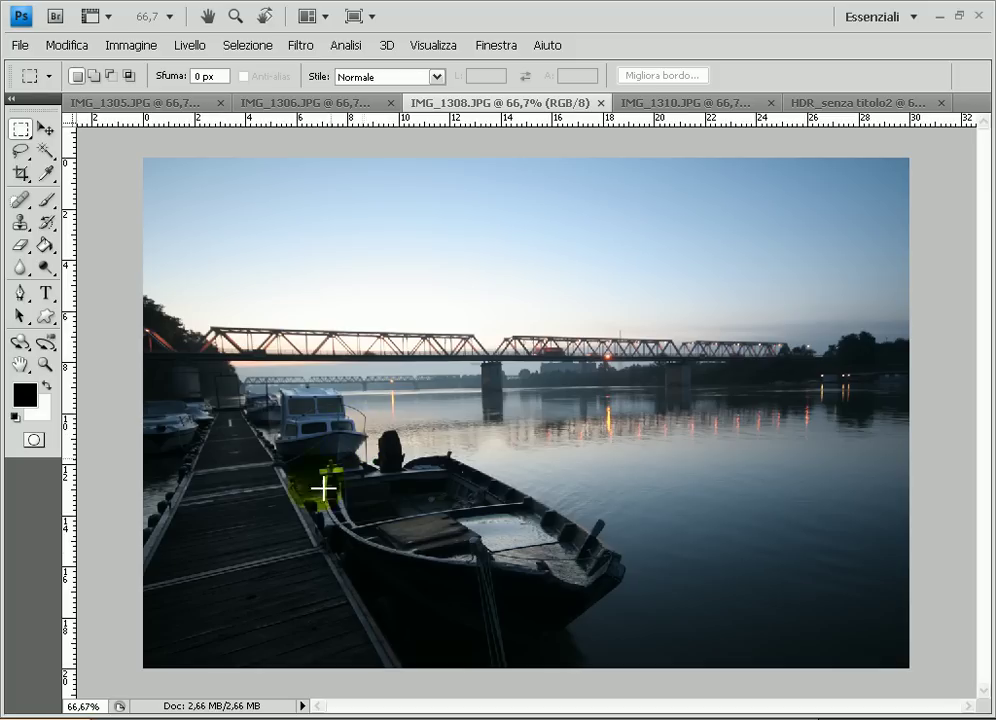
click(862, 106)
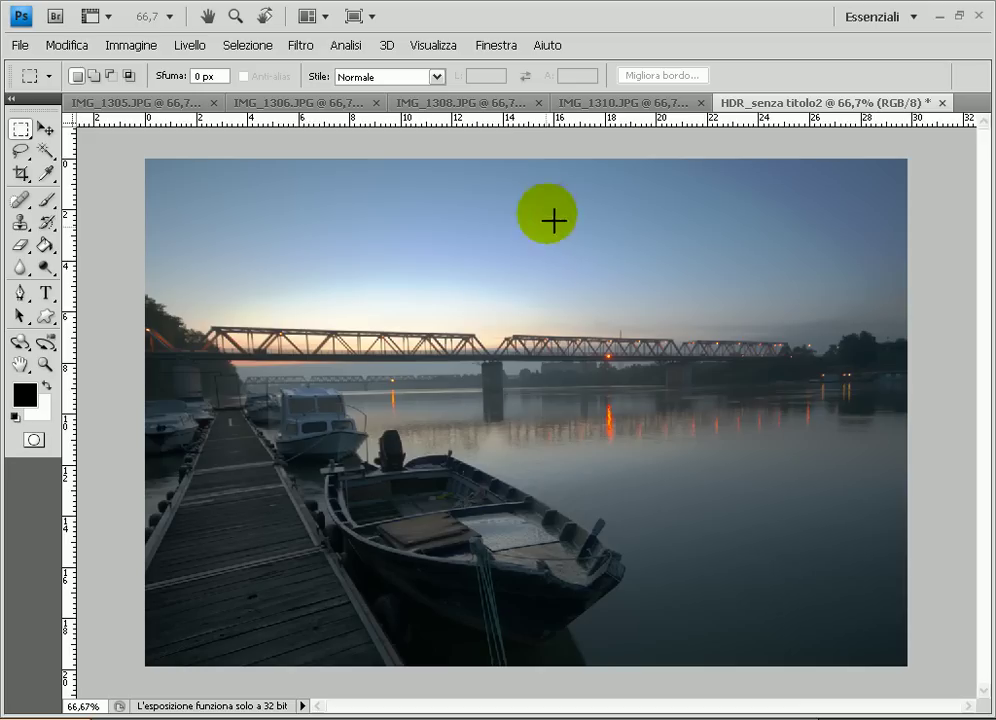
click(322, 104)
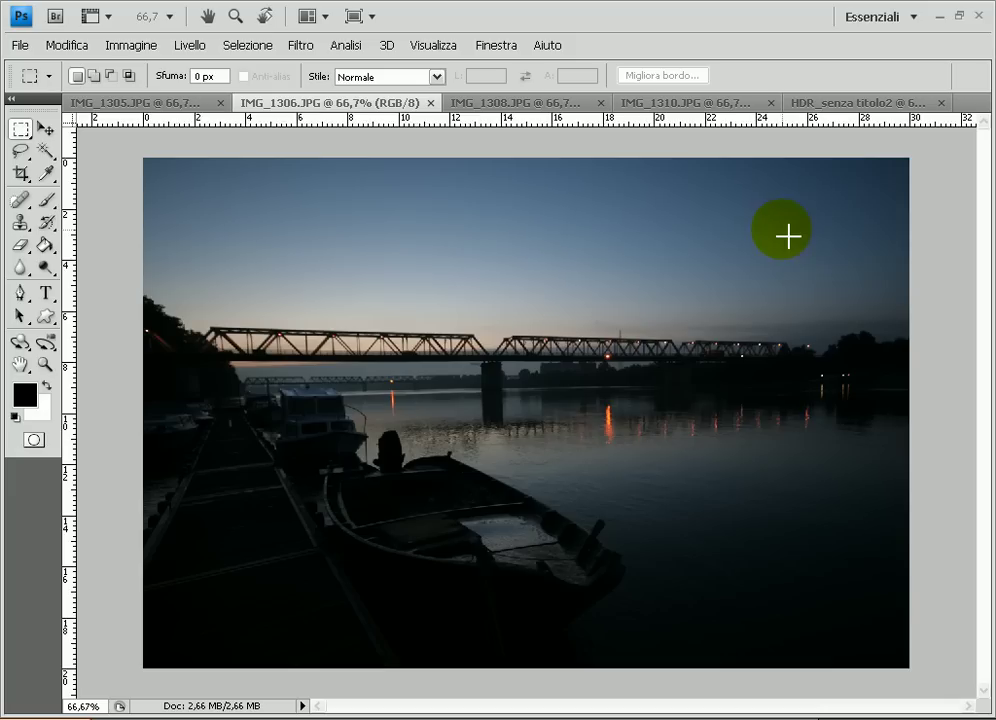
click(156, 105)
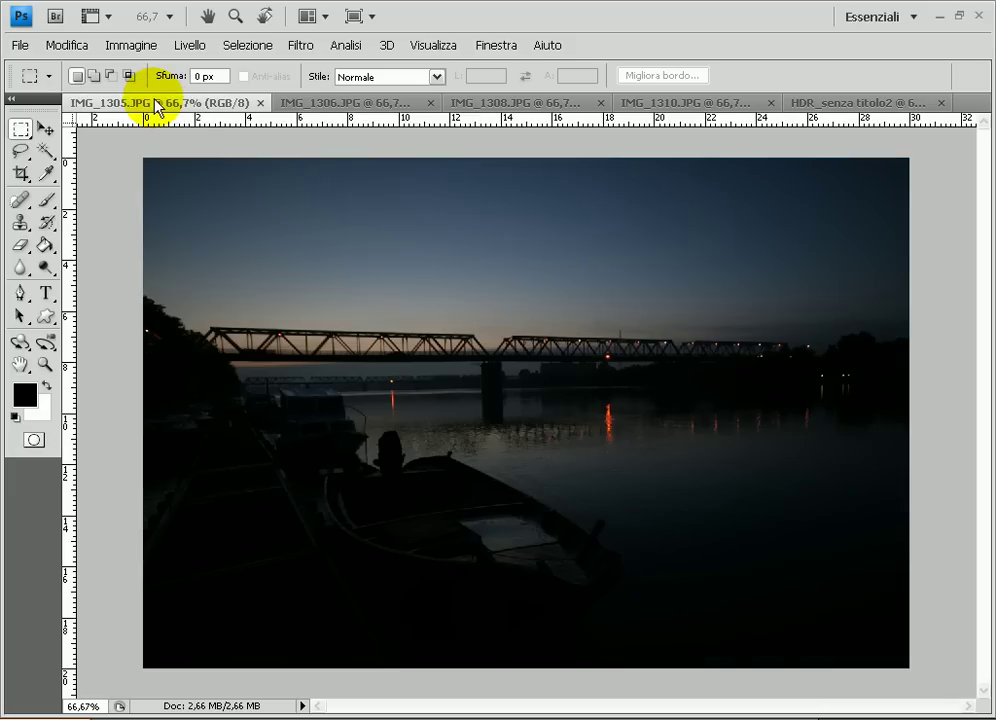
click(878, 105)
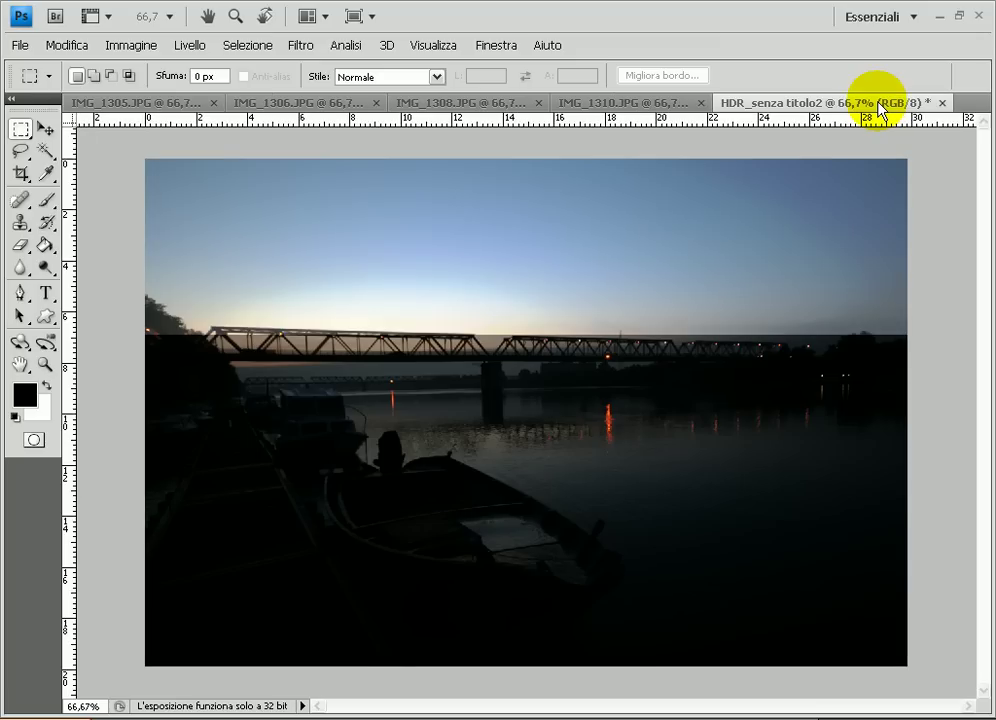